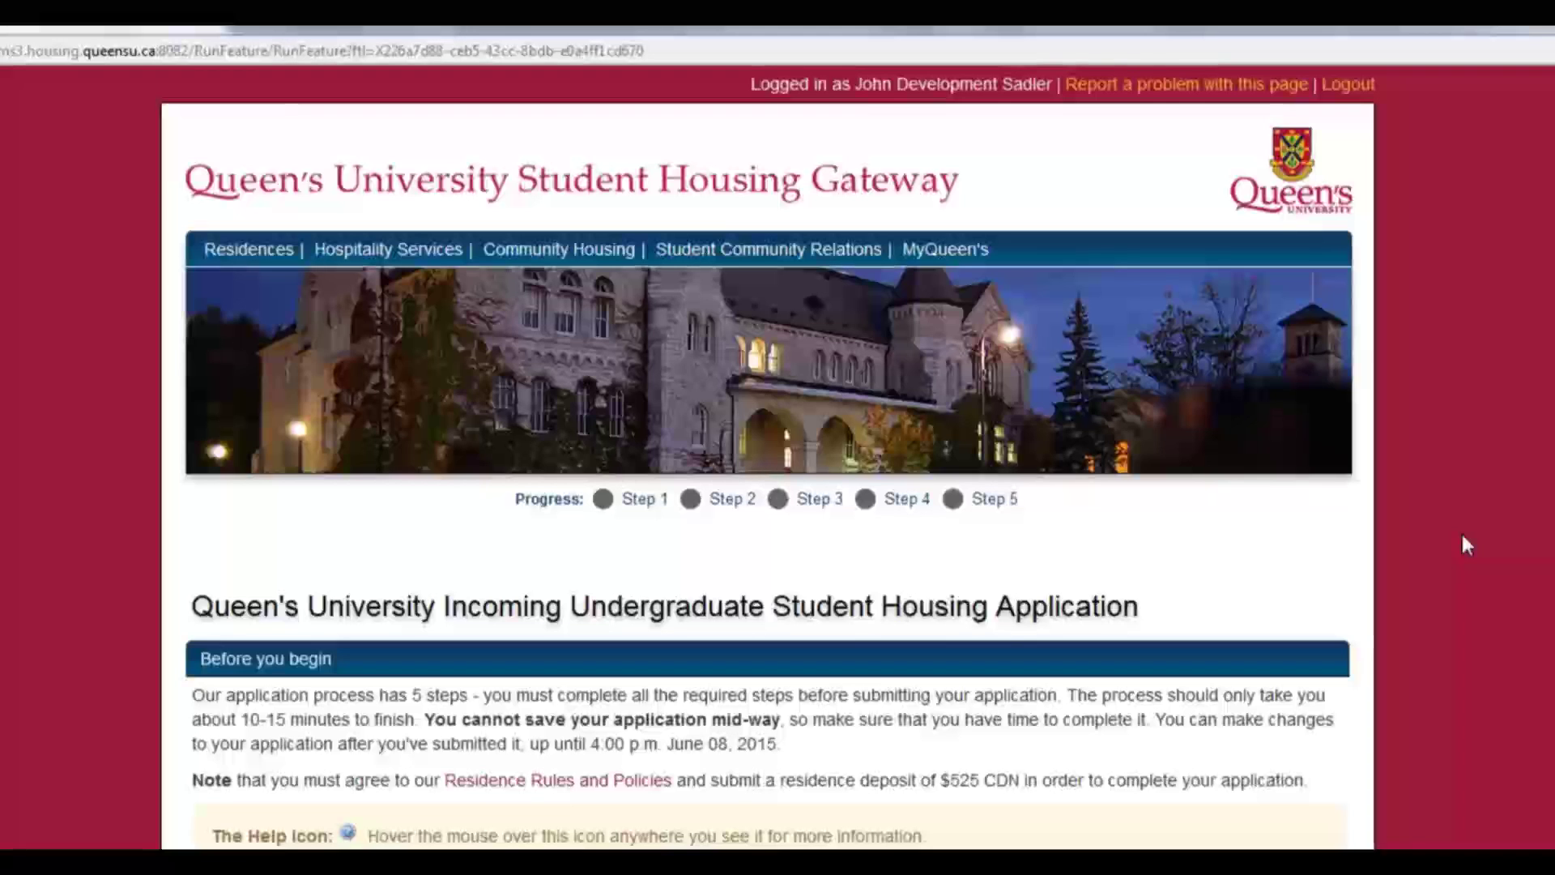
- Review the introductory information and start the undergraduate housing application
{"action": "scroll", "coordinate": [1462, 537], "scroll_direction": "down", "scroll_amount": 3}
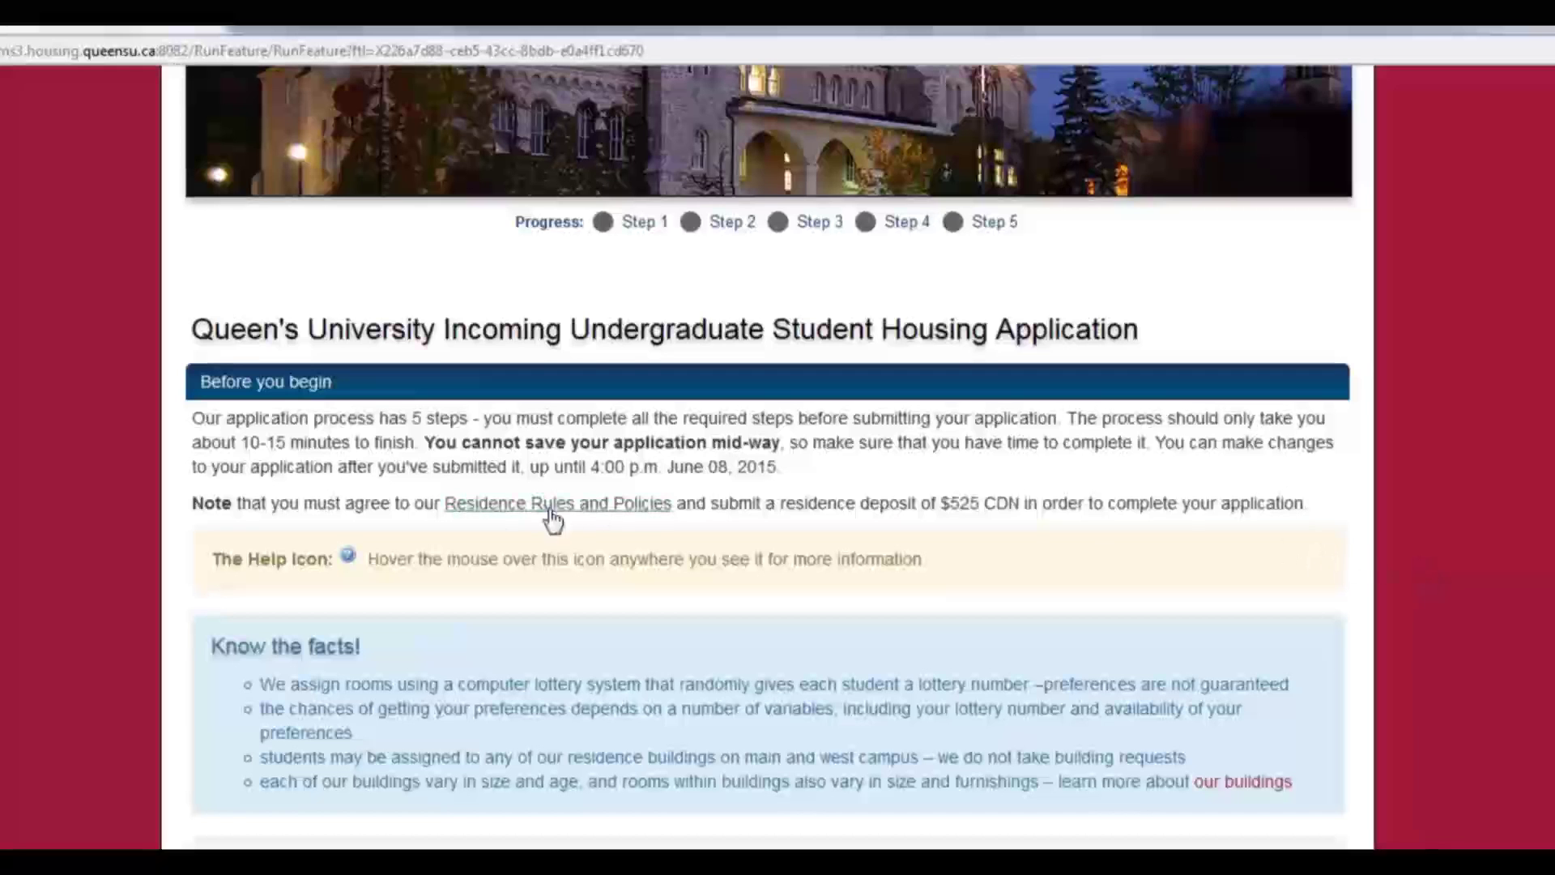
{"action": "scroll", "coordinate": [553, 519], "scroll_direction": "down", "scroll_amount": 2}
{"action": "scroll", "coordinate": [559, 510], "scroll_direction": "down", "scroll_amount": 2}
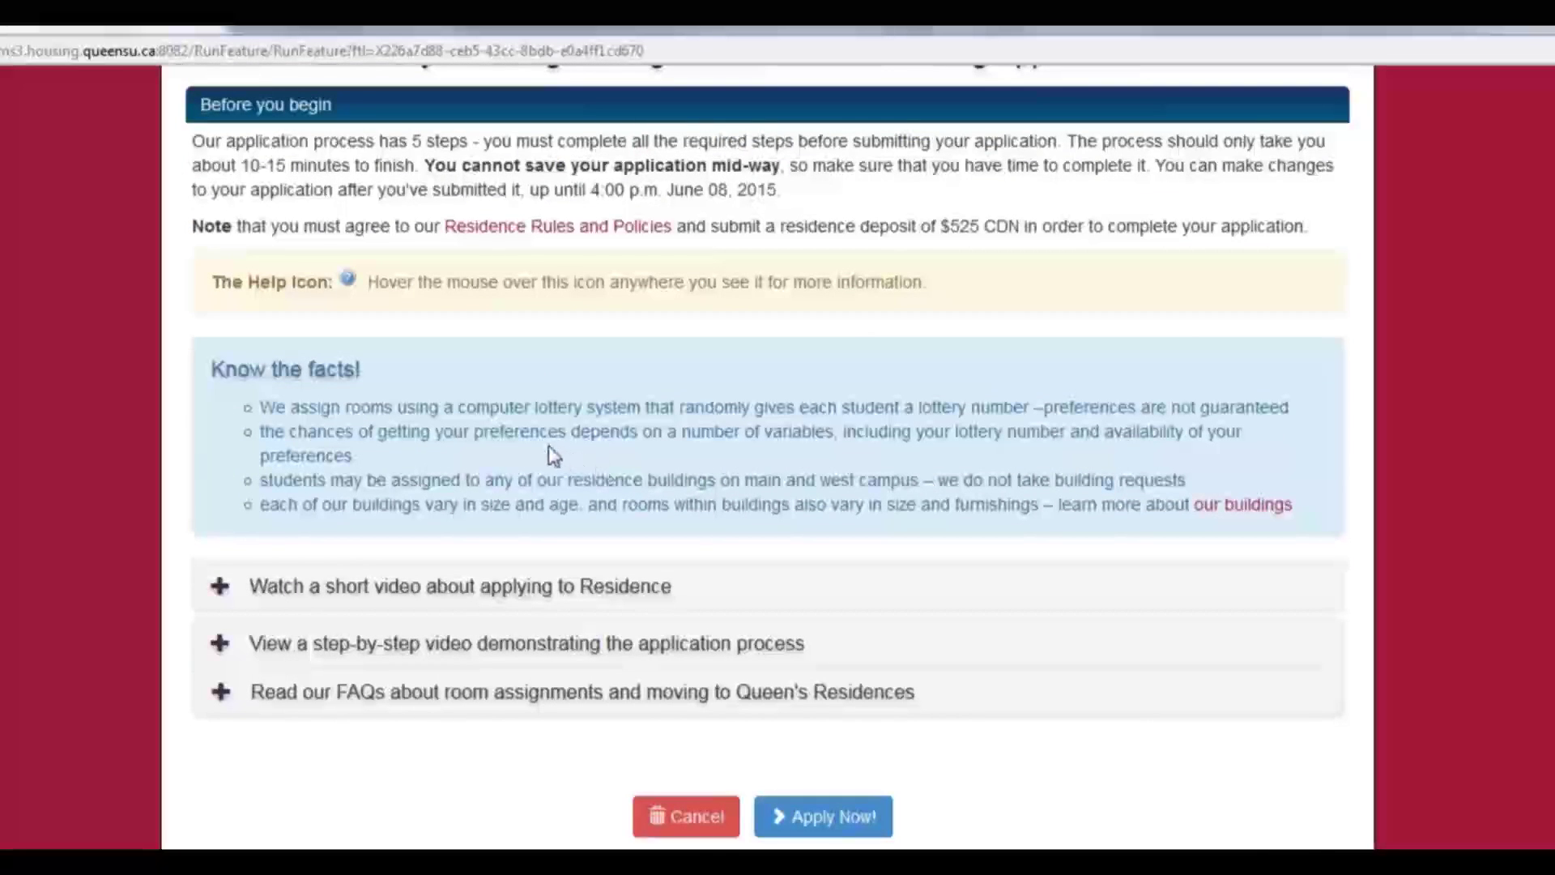
{"action": "mouse_move", "coordinate": [350, 288]}
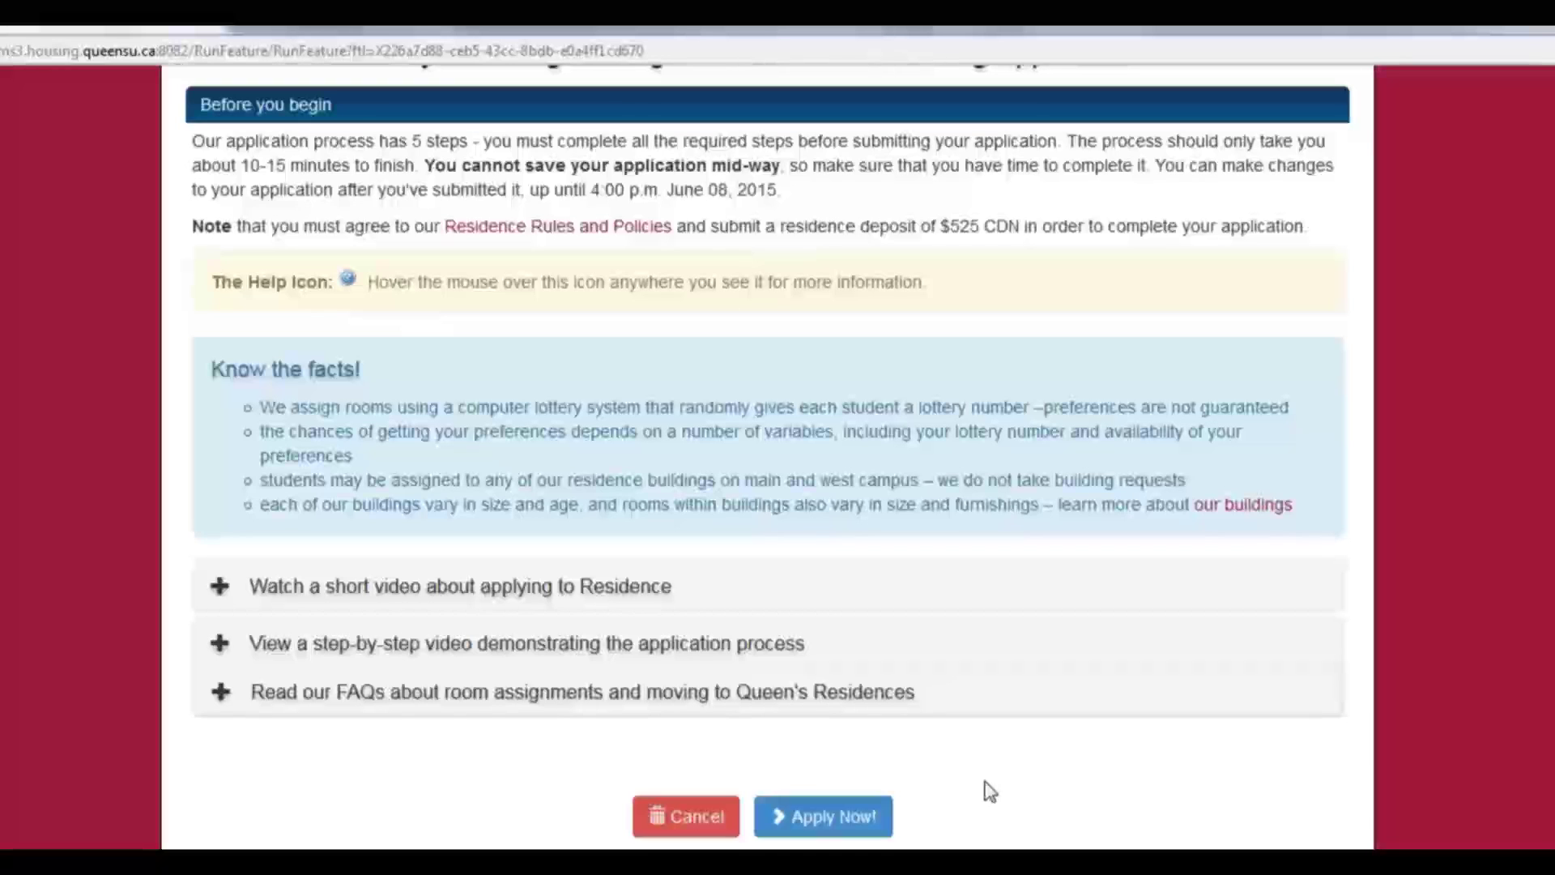
{"action": "left_click", "coordinate": [826, 815]}
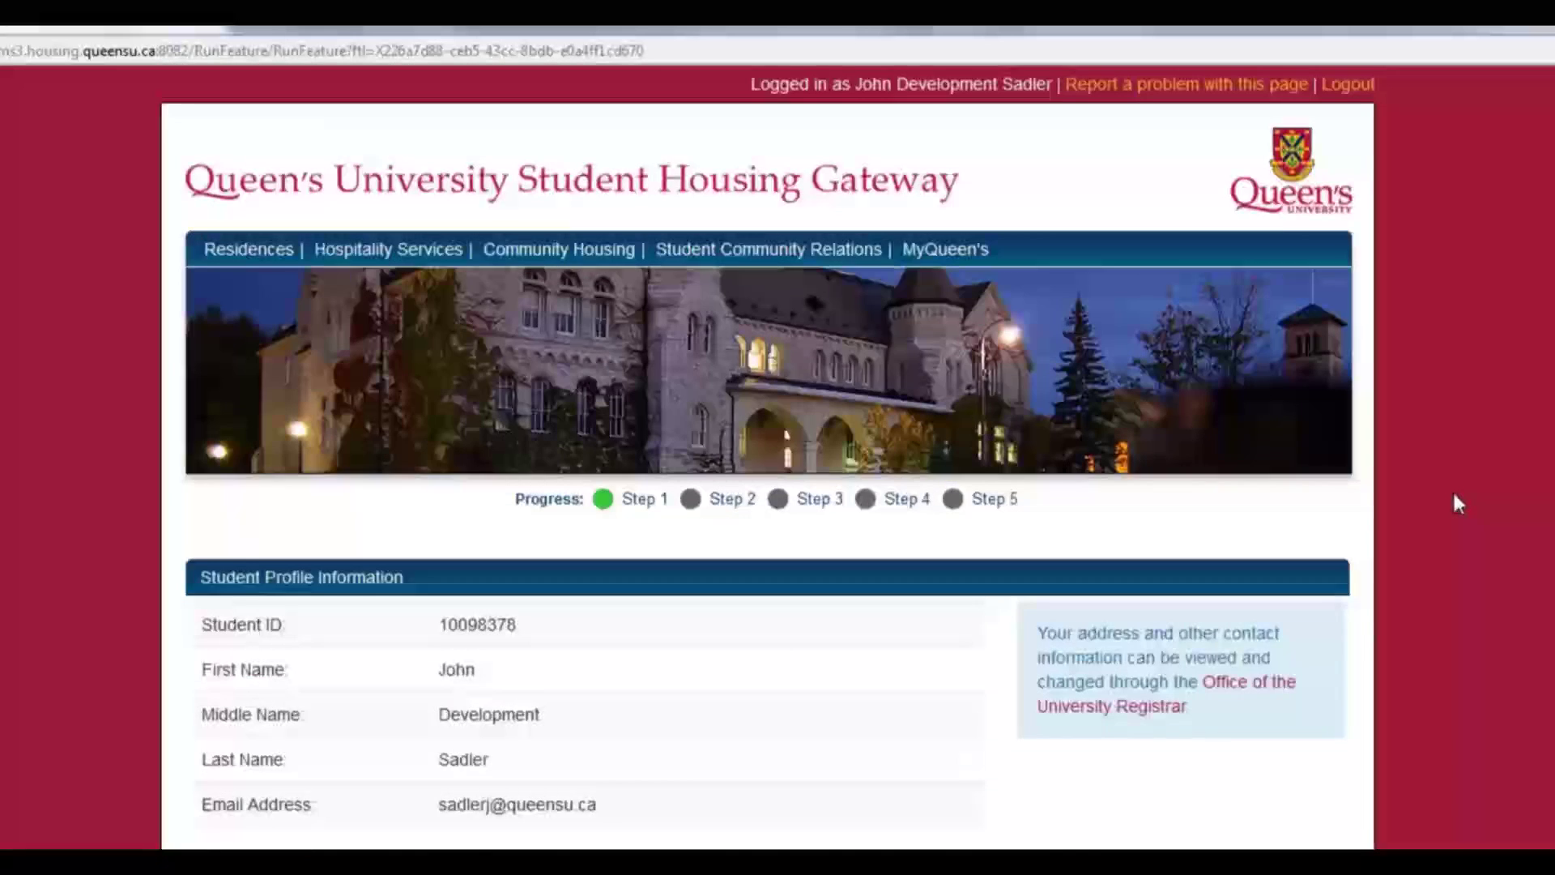
- Enter the parent or guardian's first and last name in the emergency contact information
{"action": "scroll", "coordinate": [1454, 497], "scroll_direction": "down", "scroll_amount": 3}
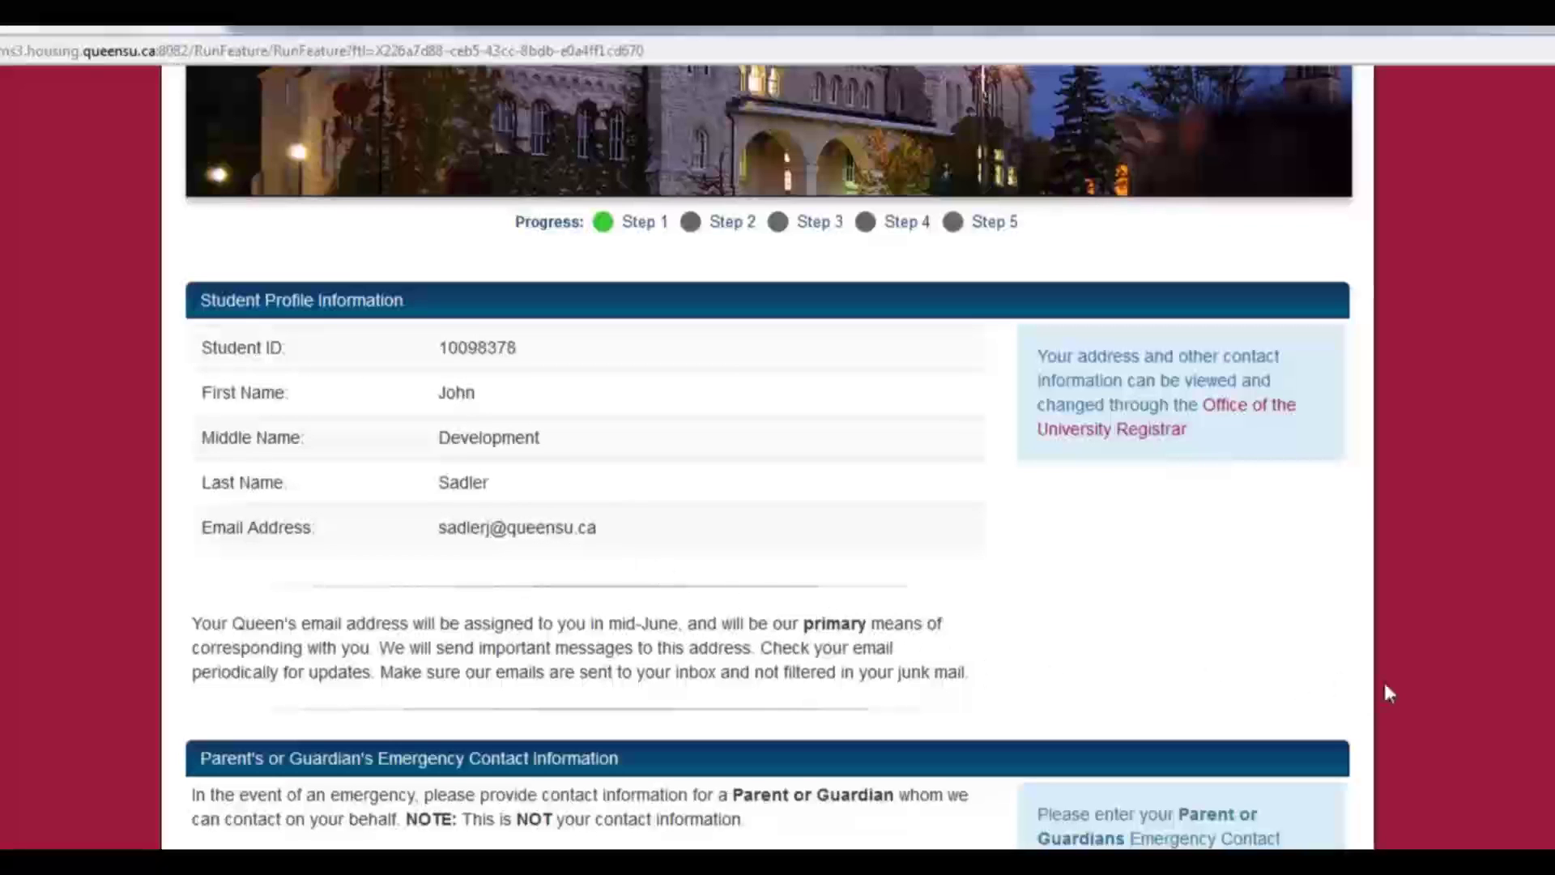
{"action": "scroll", "coordinate": [1408, 698], "scroll_direction": "down", "scroll_amount": 3}
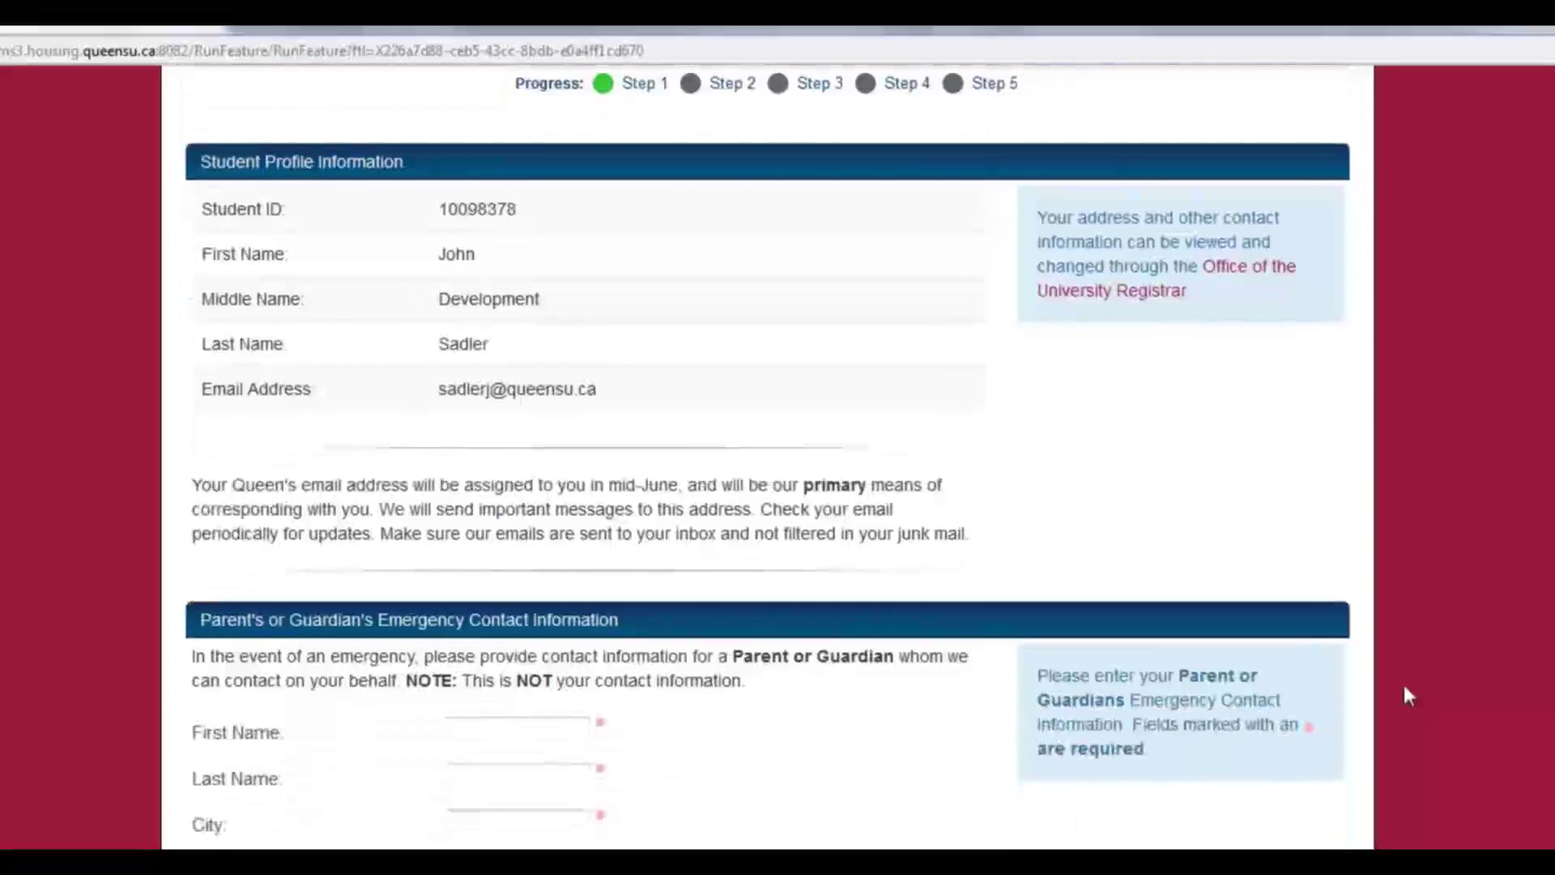
{"action": "scroll", "coordinate": [1407, 695], "scroll_direction": "down", "scroll_amount": 1}
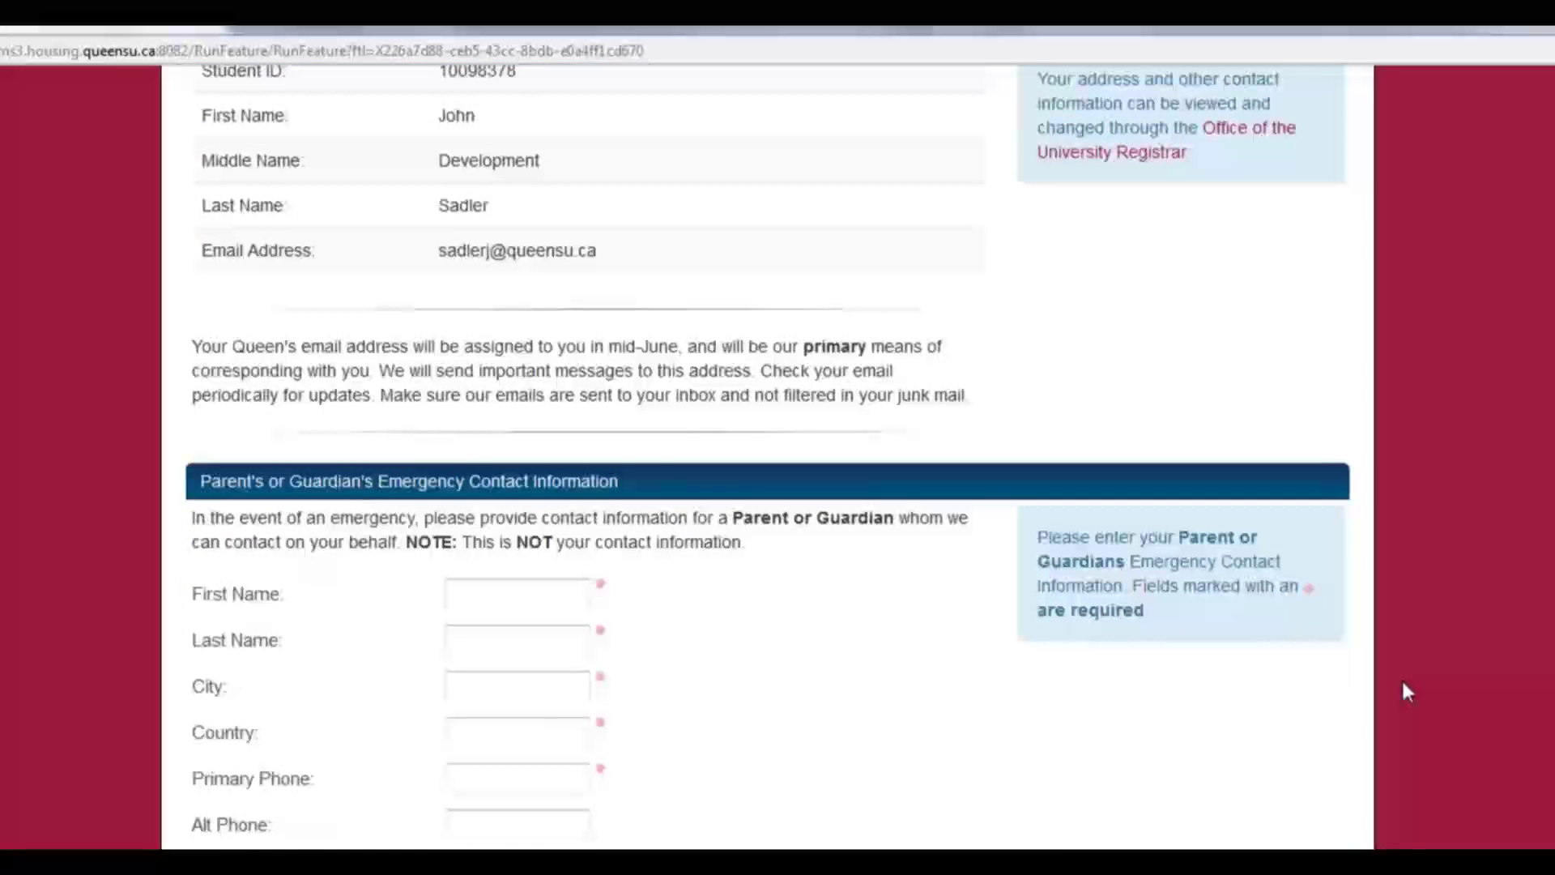
{"action": "scroll", "coordinate": [1405, 689], "scroll_direction": "down", "scroll_amount": 3}
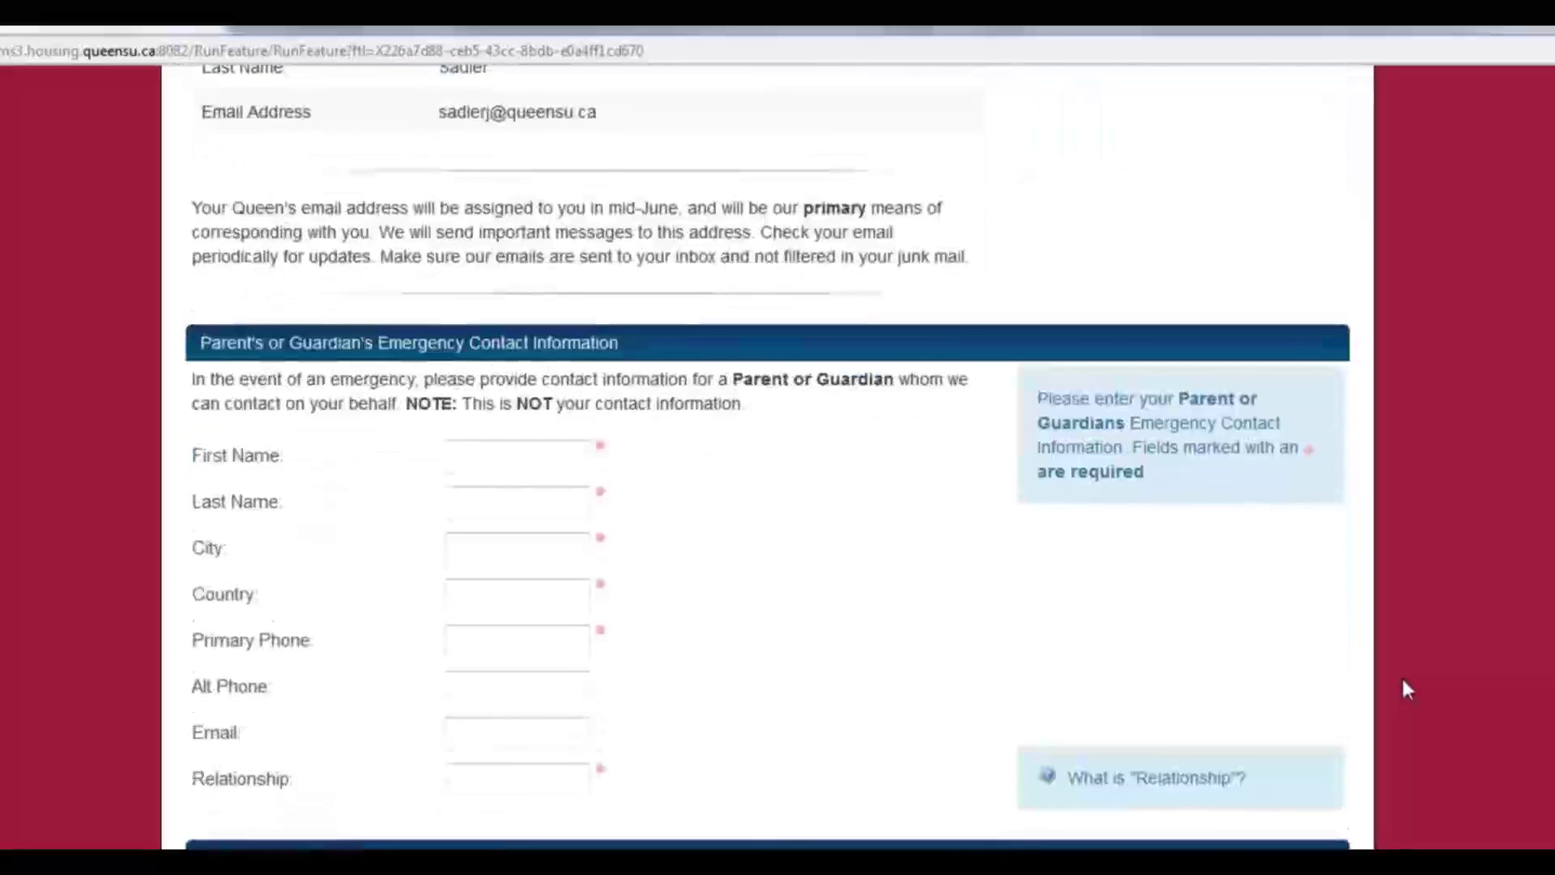
{"action": "left_click", "coordinate": [562, 315]}
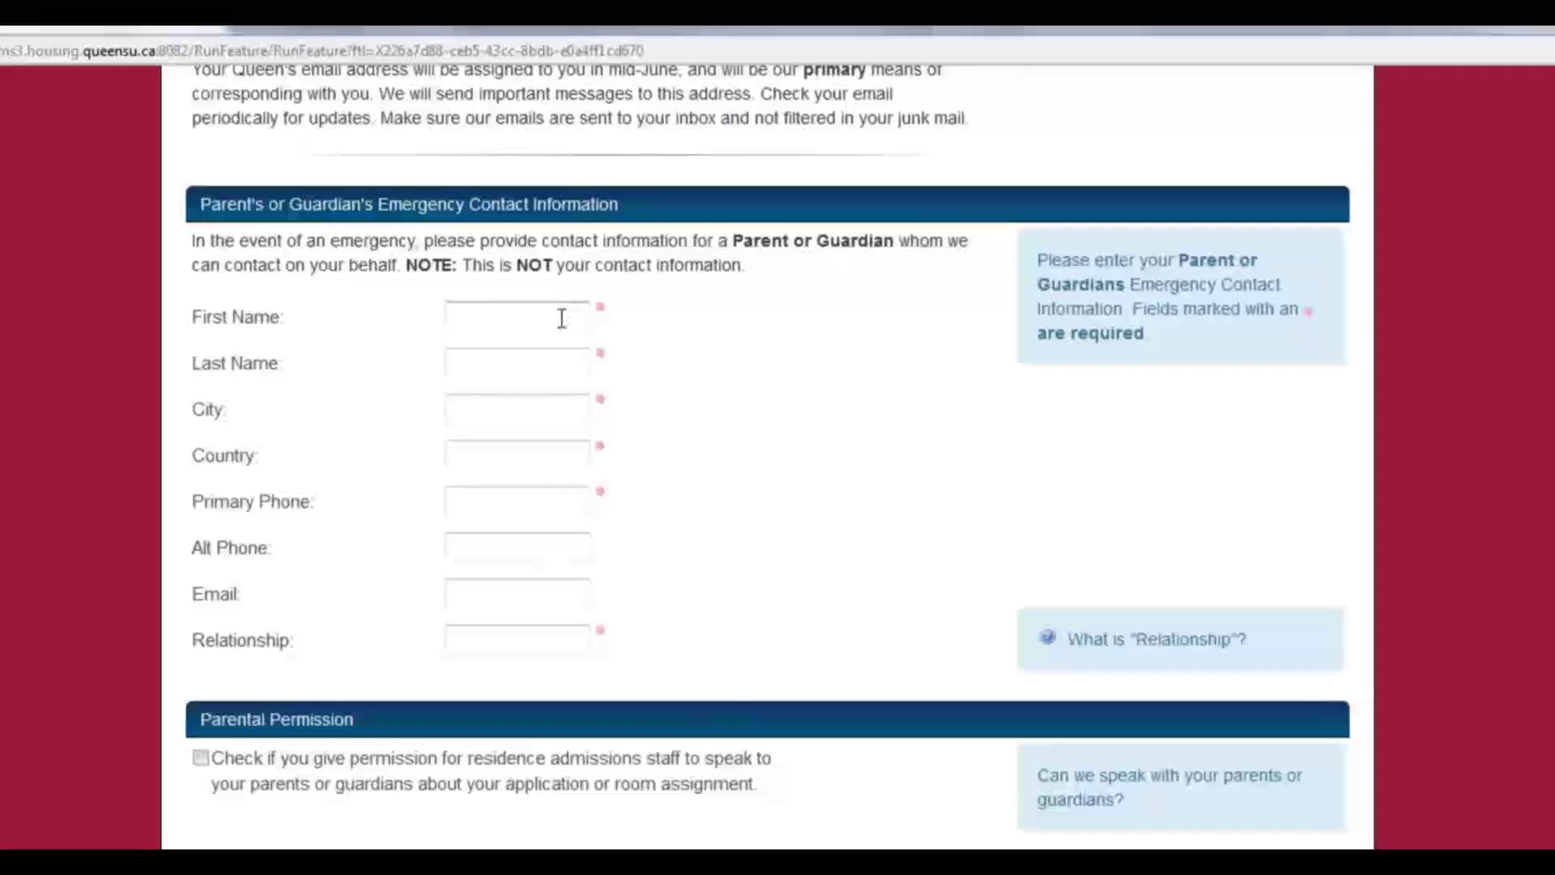
{"action": "type", "text": "Momma"}
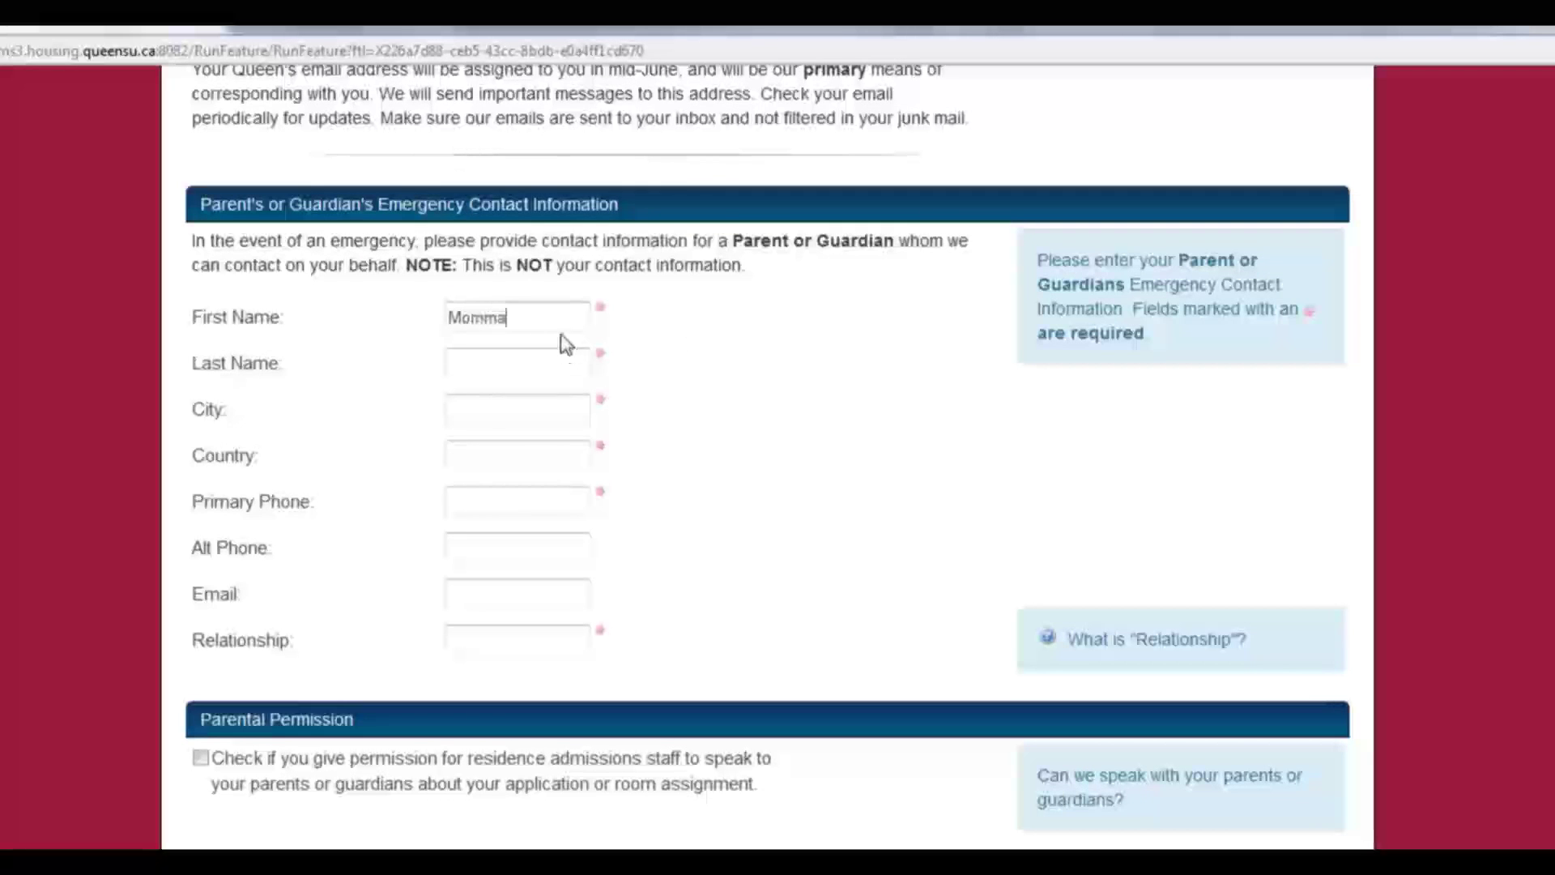
{"action": "key", "text": "Tab"}
{"action": "type", "text": "Bear"}
{"action": "key", "text": "Tab"}
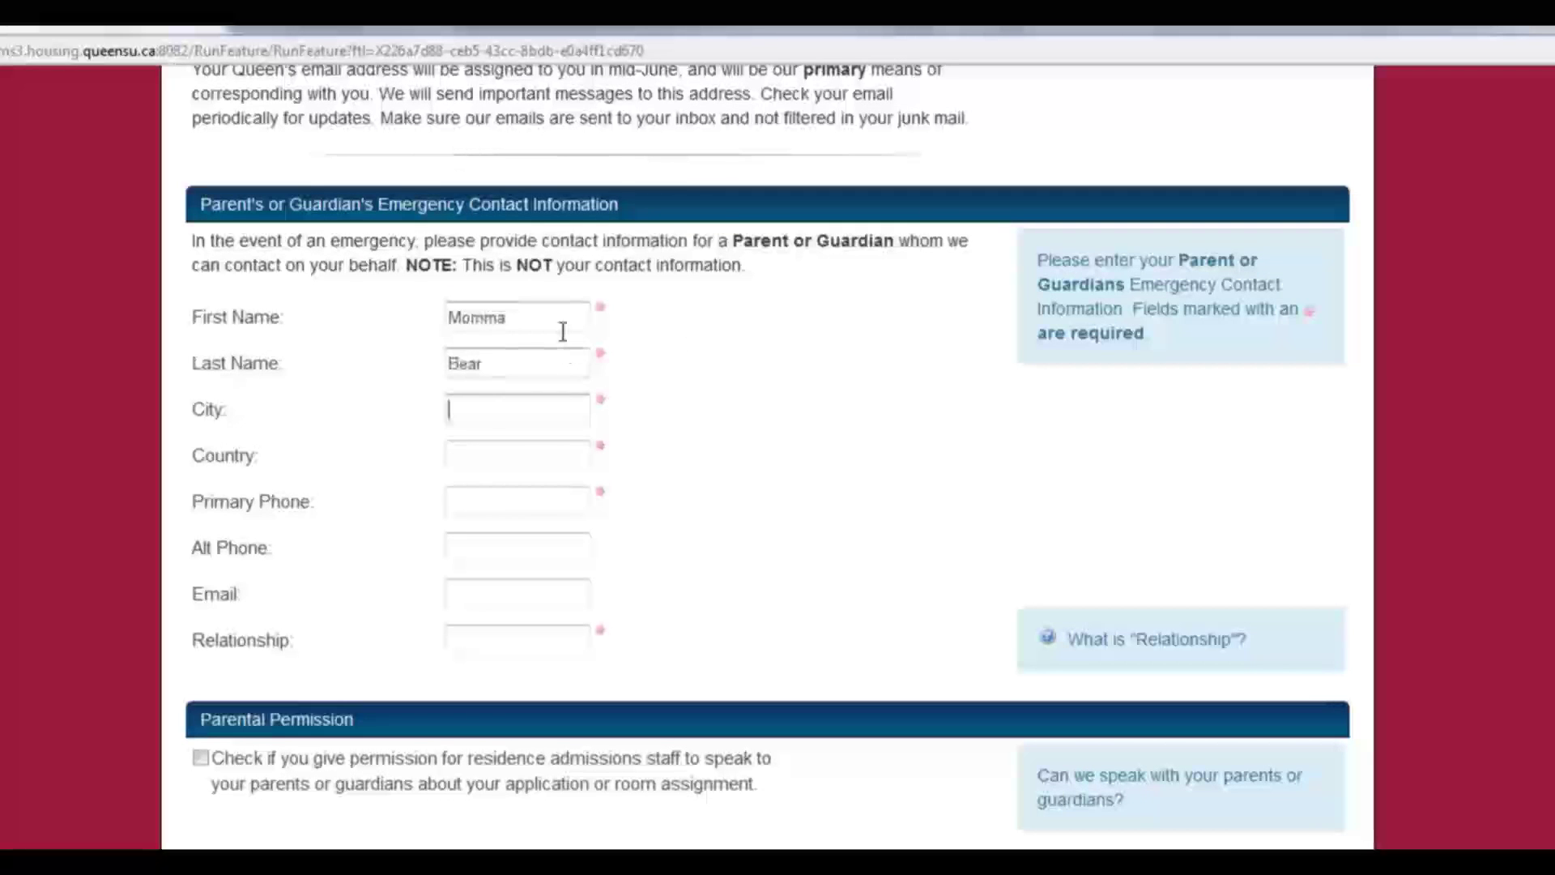
- Complete the emergency contact with city Kingston, country Canada, the primary phone number and relationship Mother, leaving alternate phone and email blank
{"action": "type", "text": "Kingston"}
{"action": "key", "text": "Tab"}
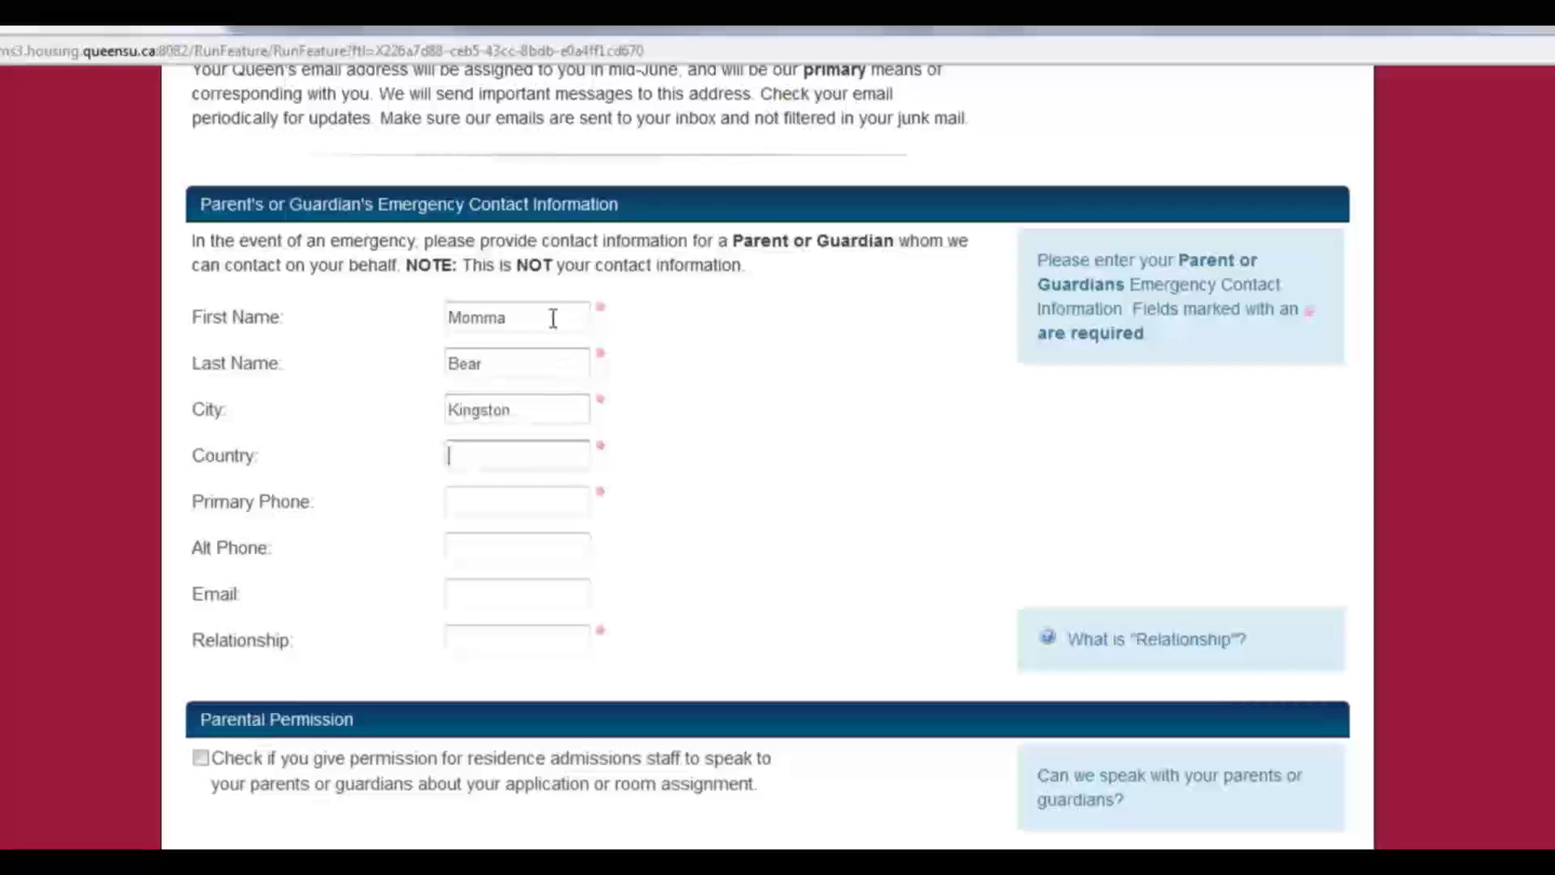
{"action": "type", "text": "Canada"}
{"action": "key", "text": "Tab"}
{"action": "type", "text": "123-456-7"}
{"action": "key", "text": "Tab"}
{"action": "key", "text": "Tab"}
{"action": "key", "text": "Tab"}
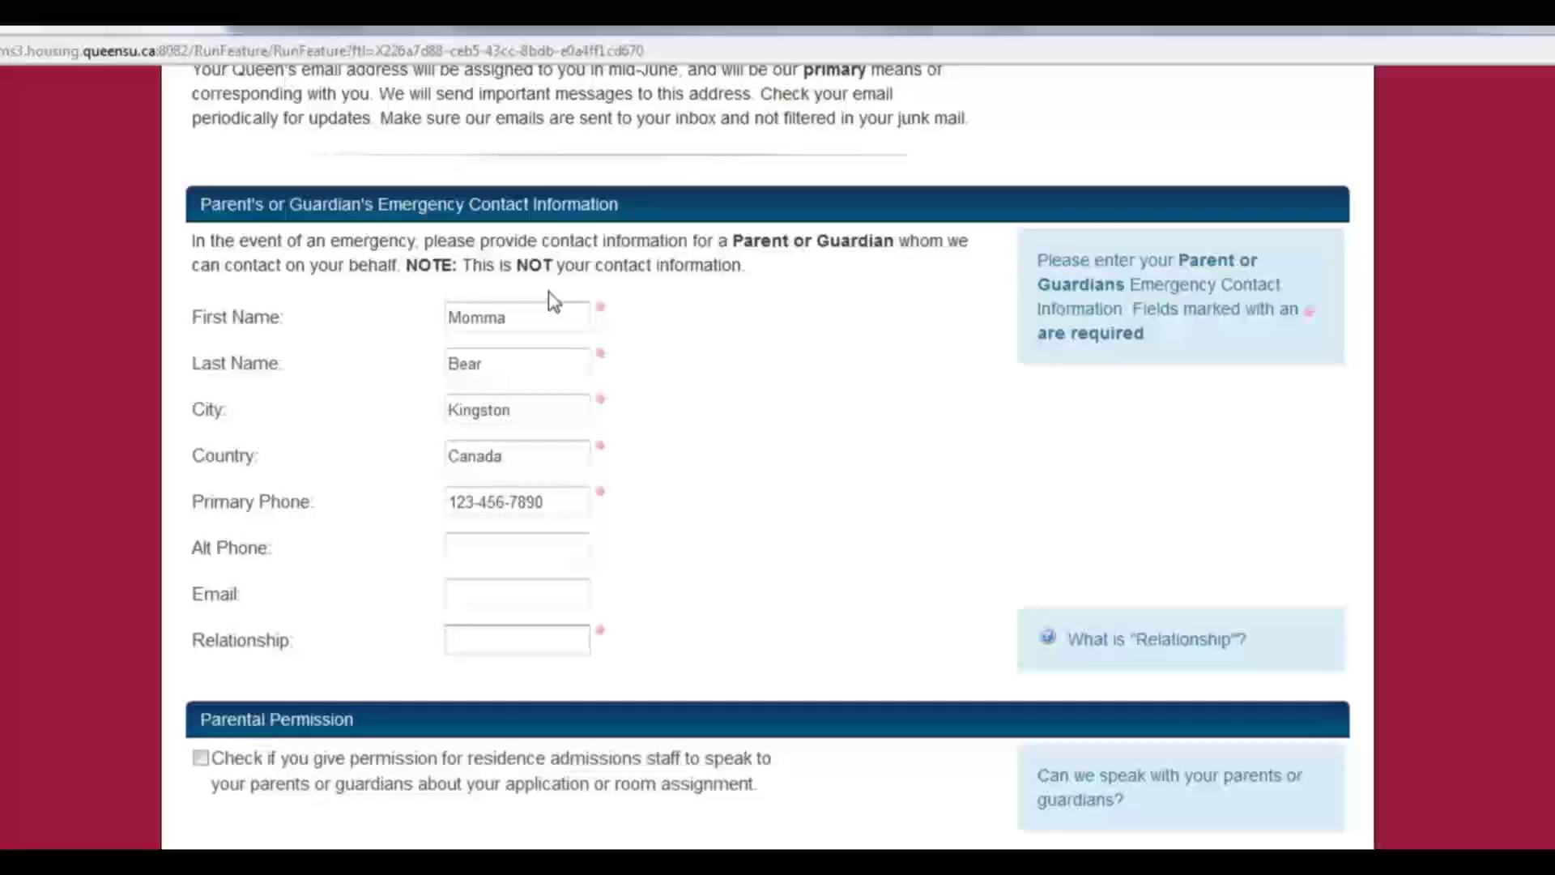
{"action": "type", "text": "Mother"}
{"action": "mouse_move", "coordinate": [1045, 638]}
- Give residence admissions staff permission to speak to the parents or guardians and continue to Step 2
{"action": "left_click", "coordinate": [200, 757]}
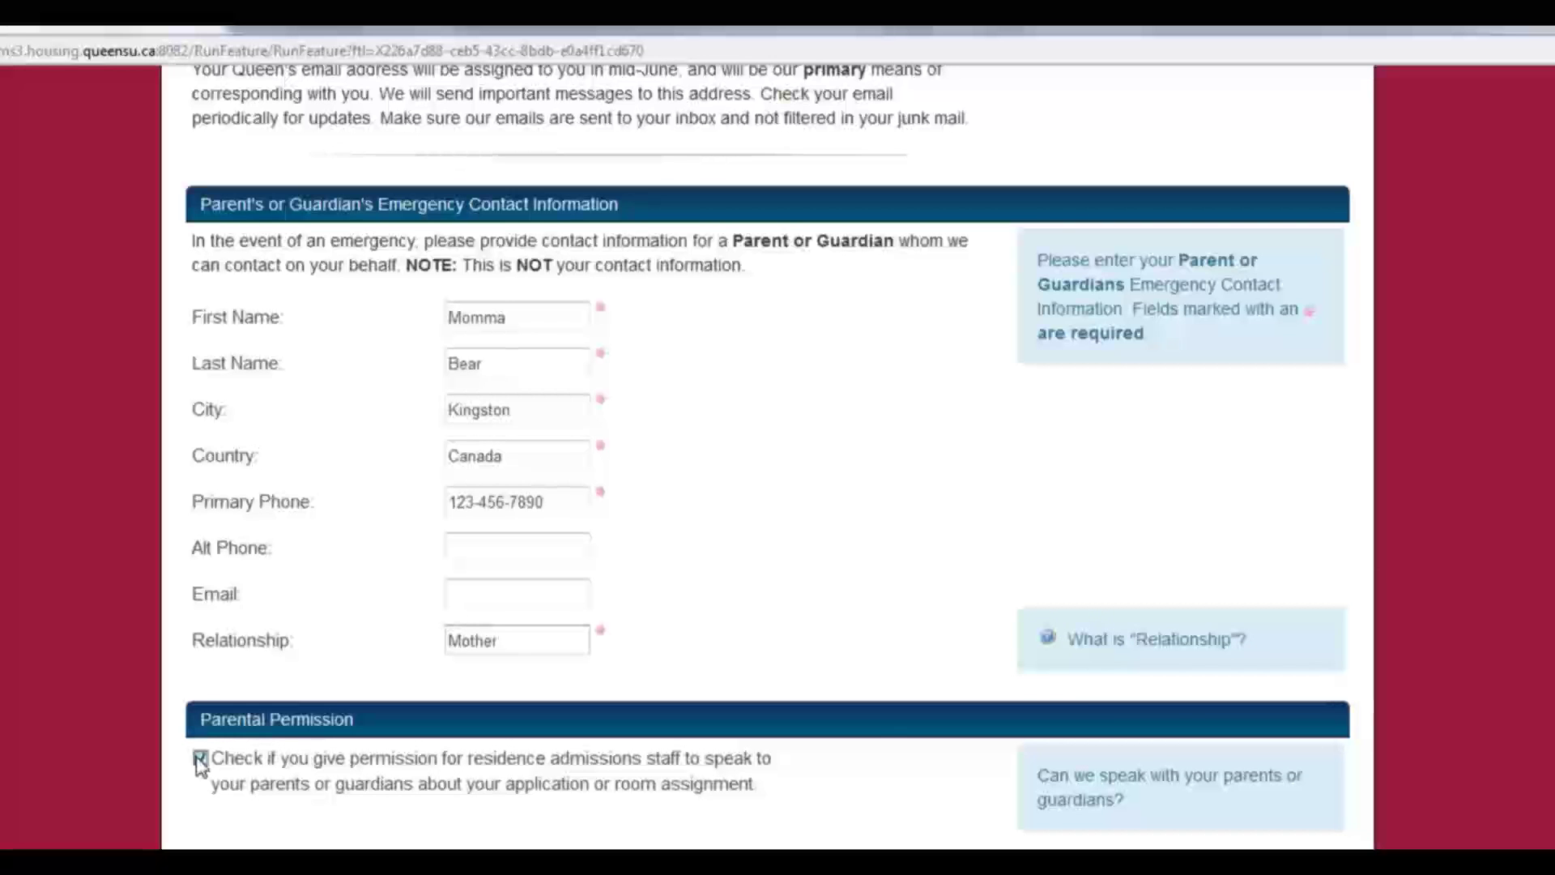
{"action": "scroll", "coordinate": [881, 735], "scroll_direction": "down", "scroll_amount": 5}
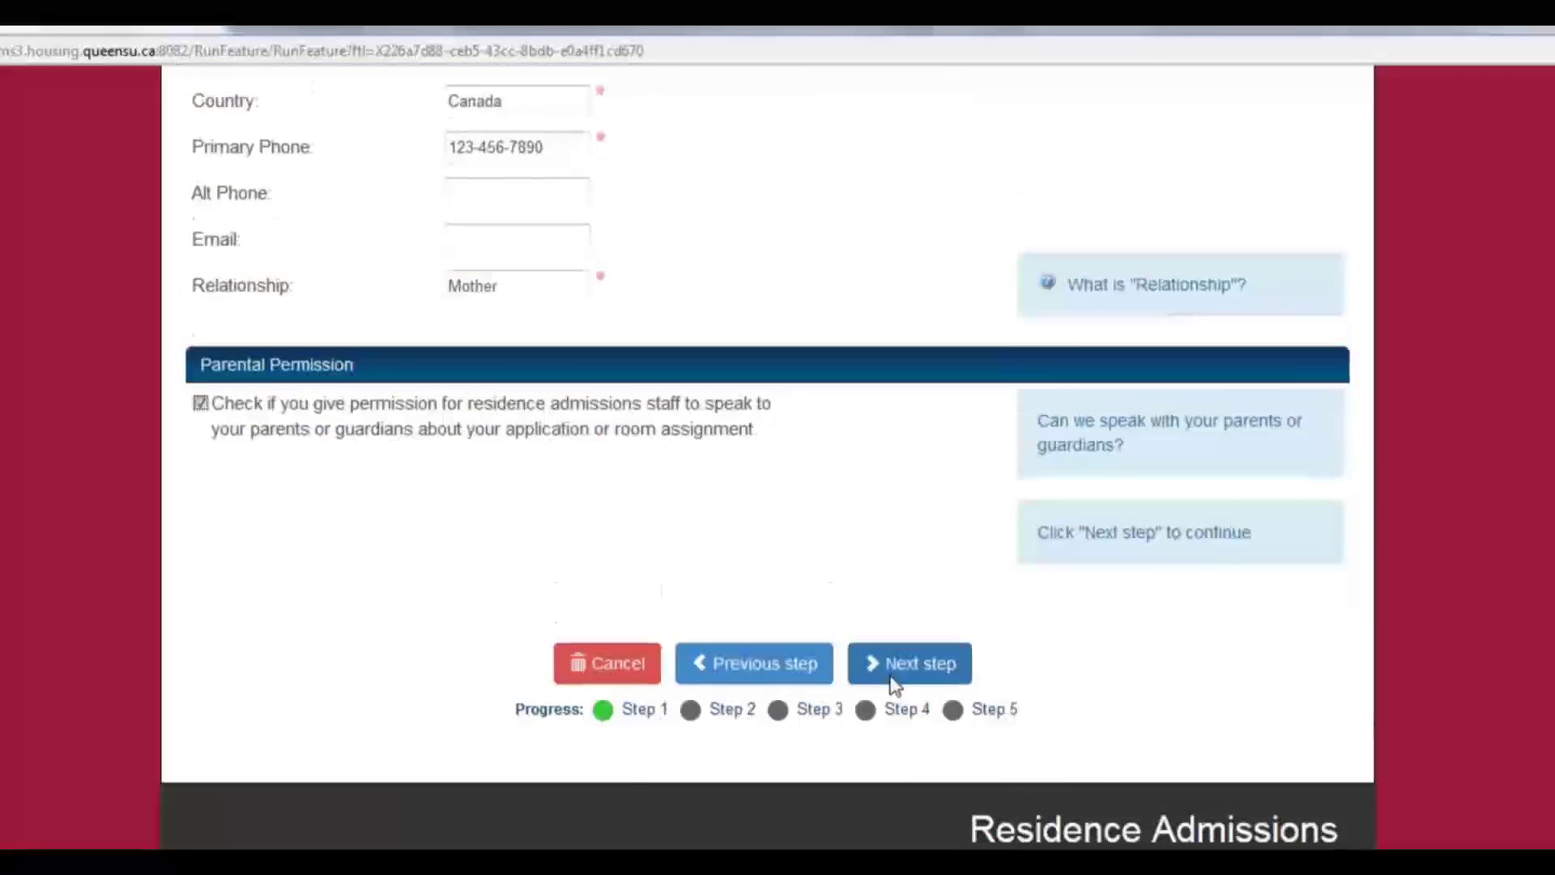
{"action": "left_click", "coordinate": [913, 620]}
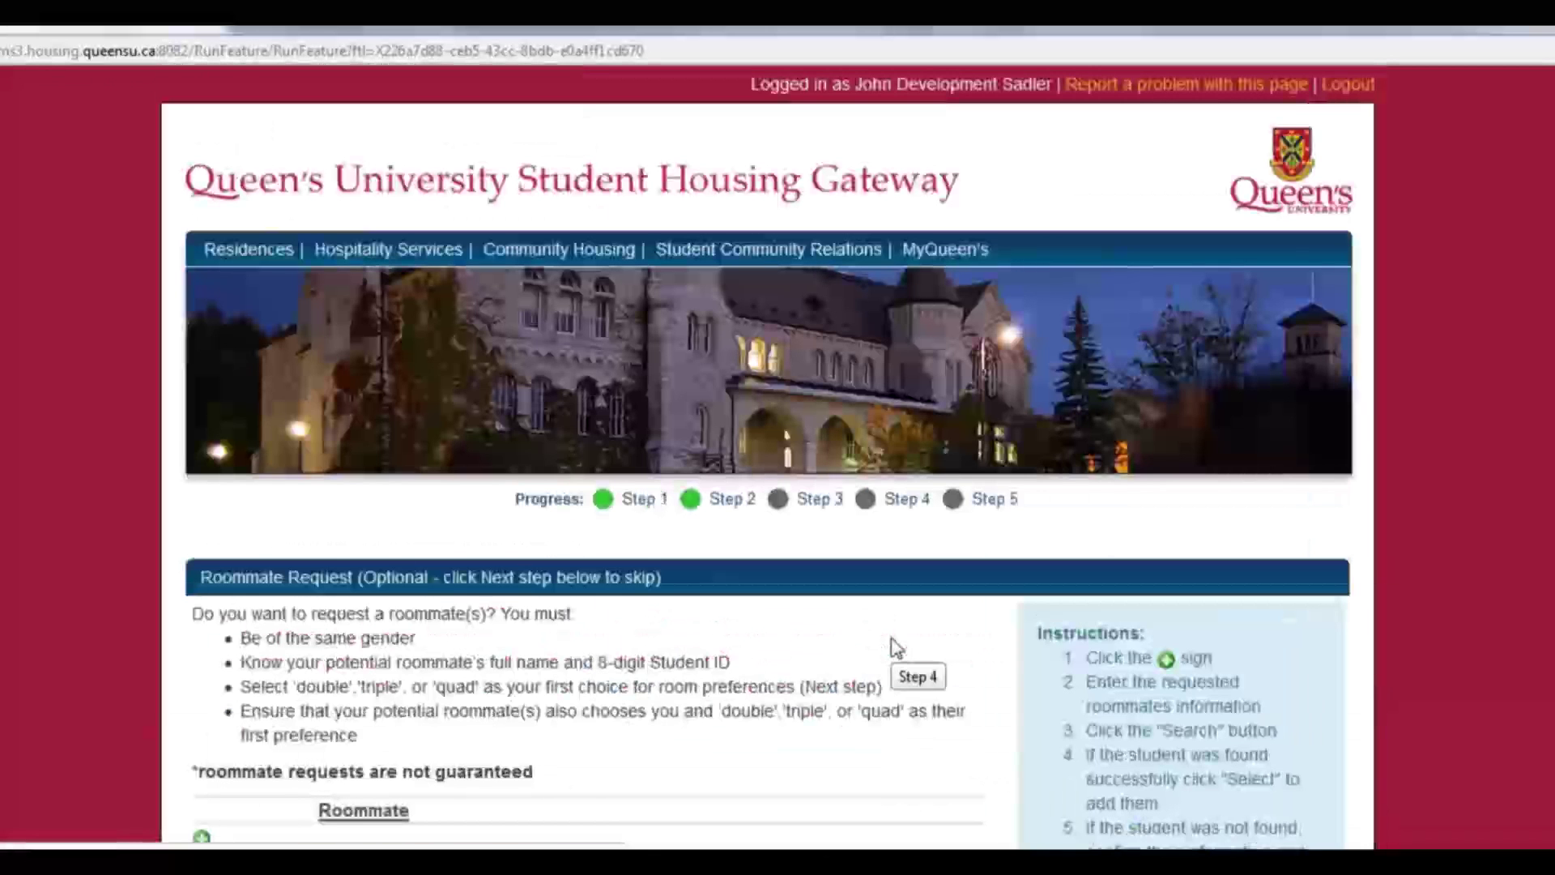
- Open the roommate search form, leave its criteria blank and continue to Step 3 without requesting a roommate
{"action": "scroll", "coordinate": [939, 607], "scroll_direction": "down", "scroll_amount": 2}
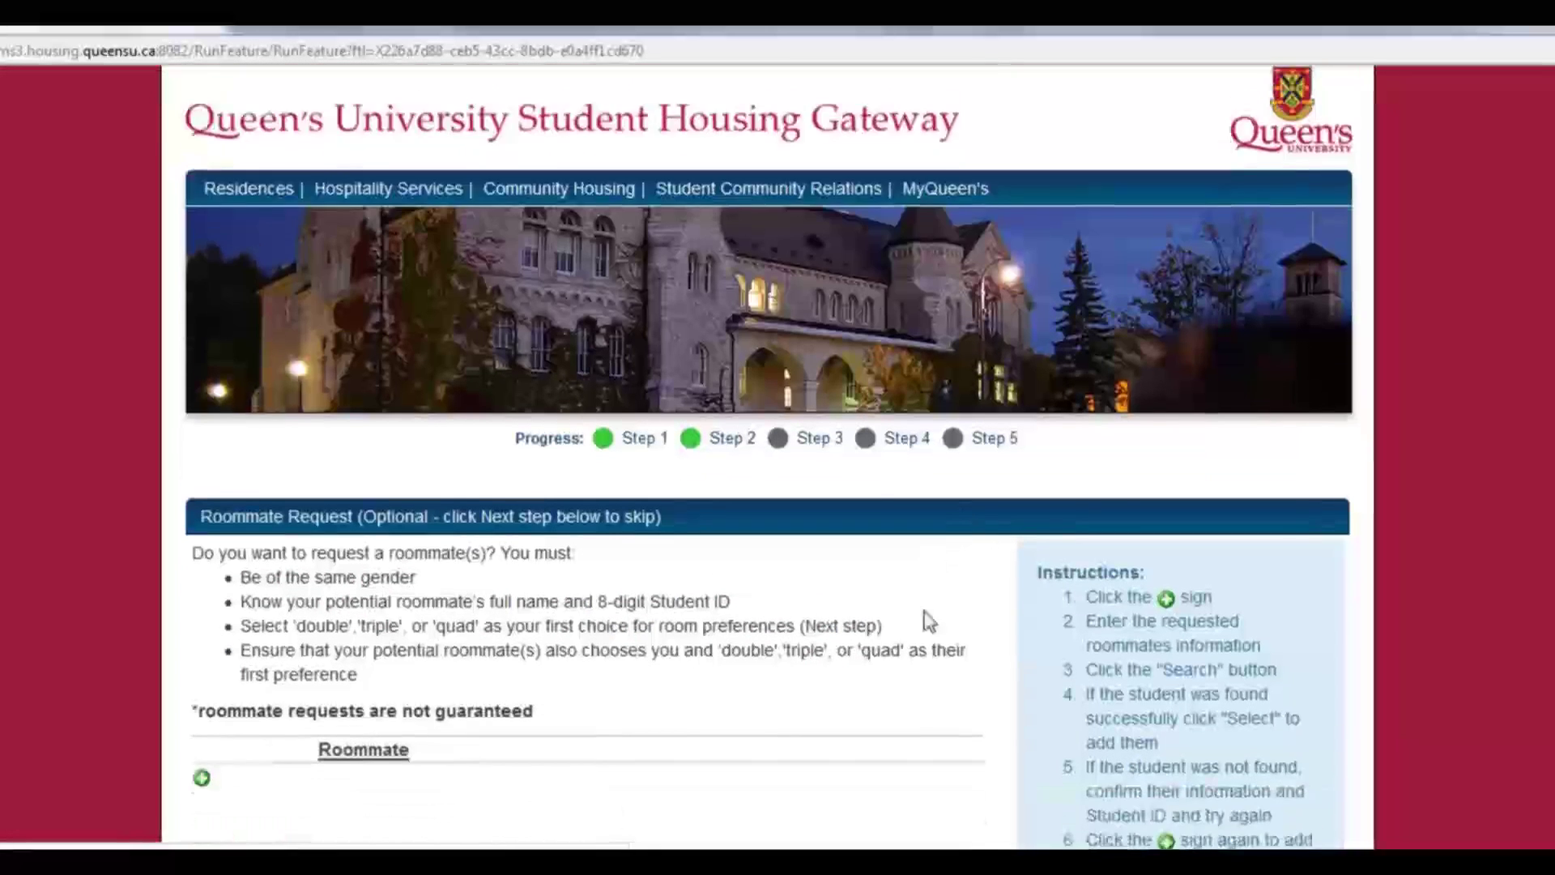
{"action": "scroll", "coordinate": [952, 577], "scroll_direction": "down", "scroll_amount": 2}
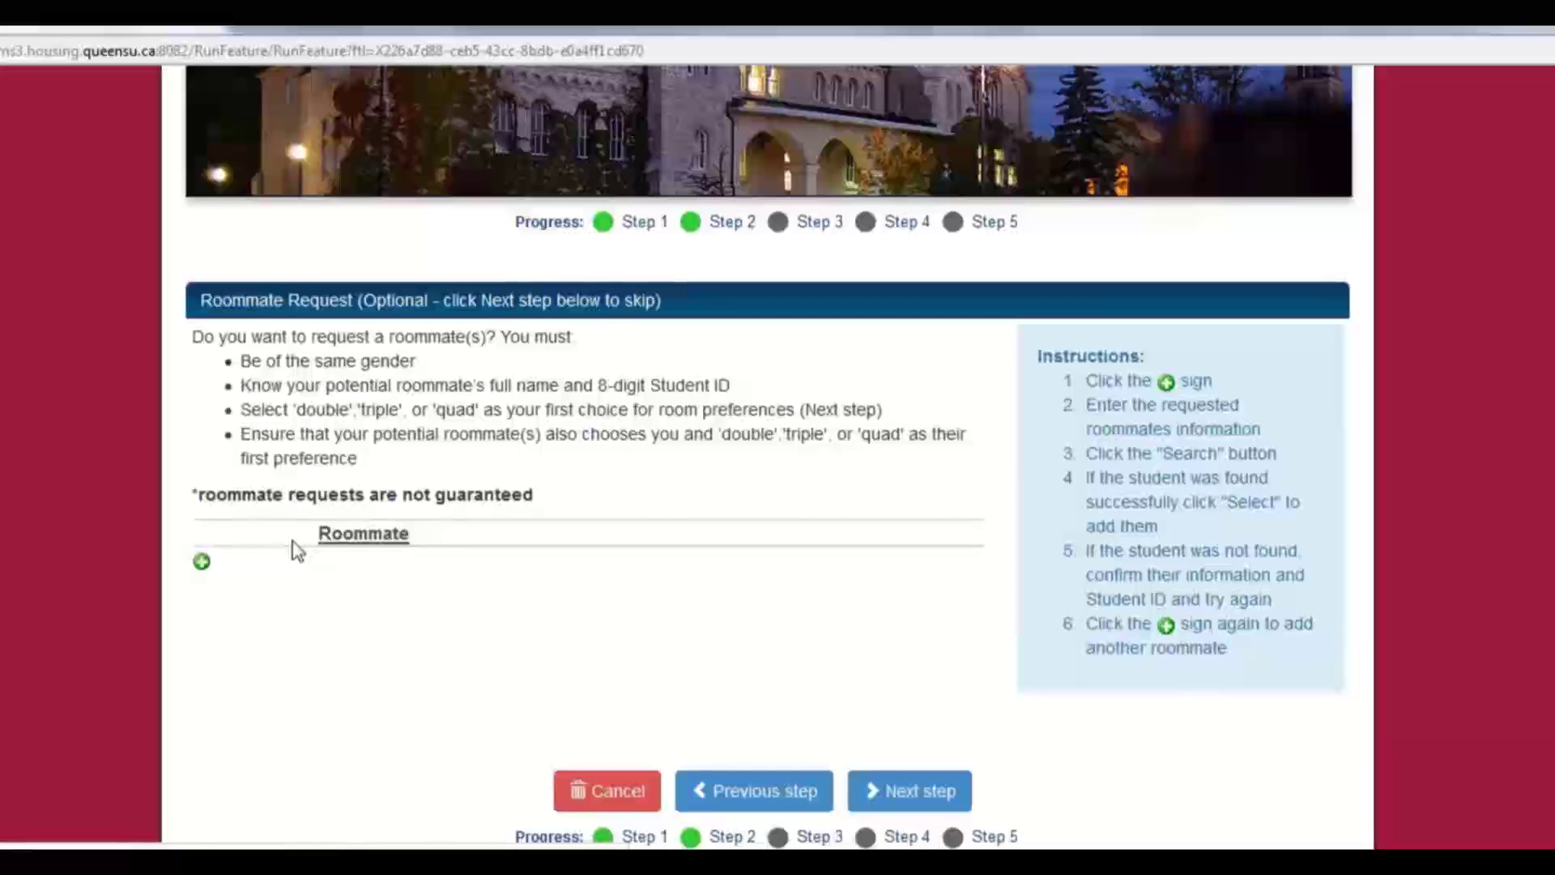
{"action": "left_click", "coordinate": [201, 562]}
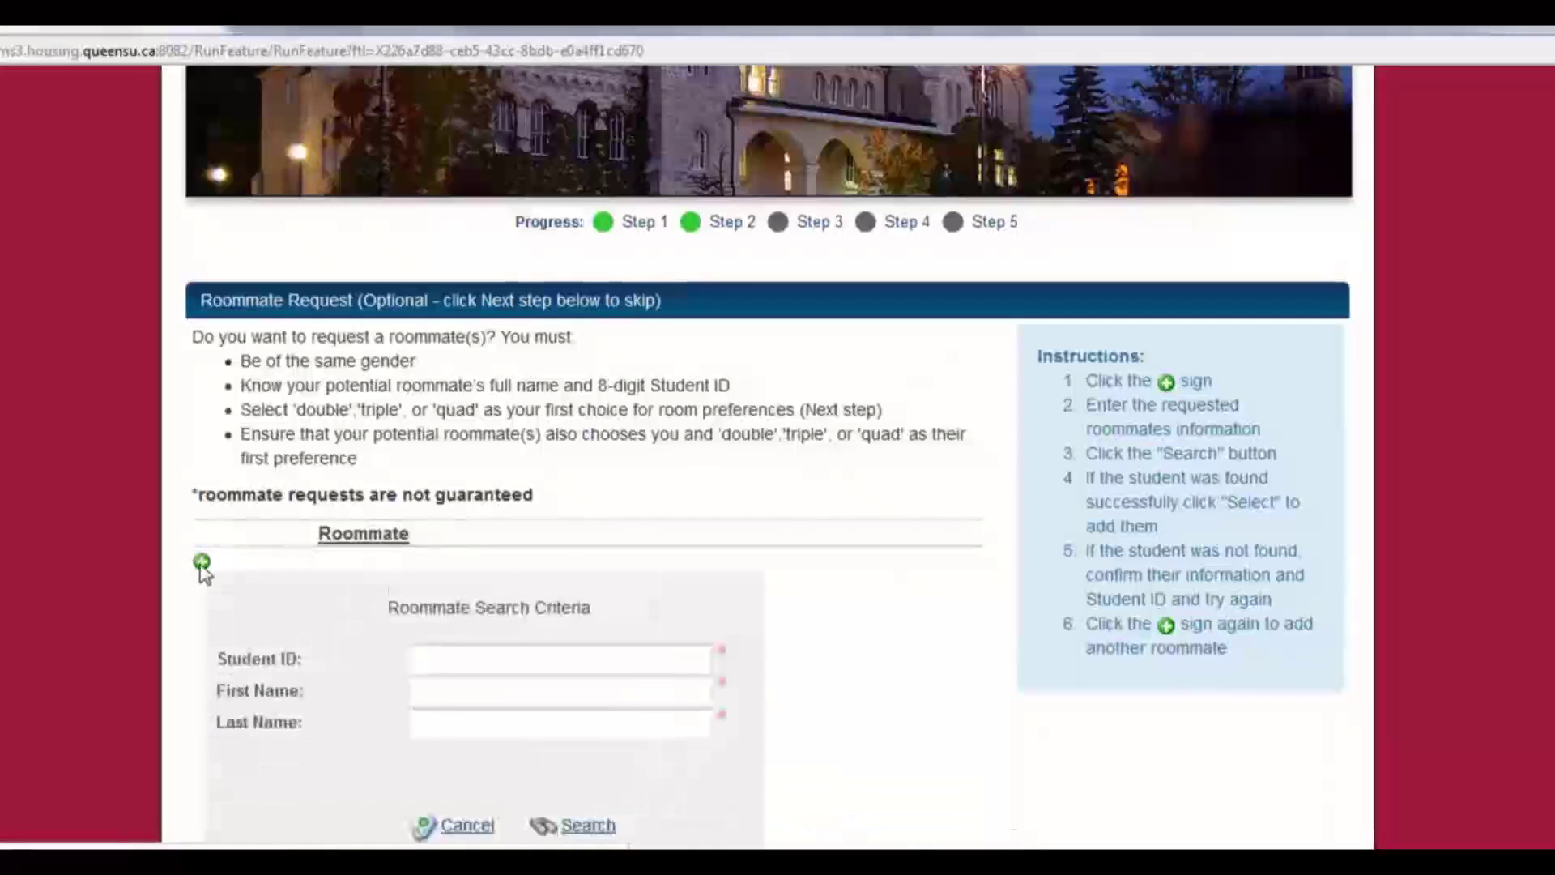
{"action": "left_click", "coordinate": [570, 663]}
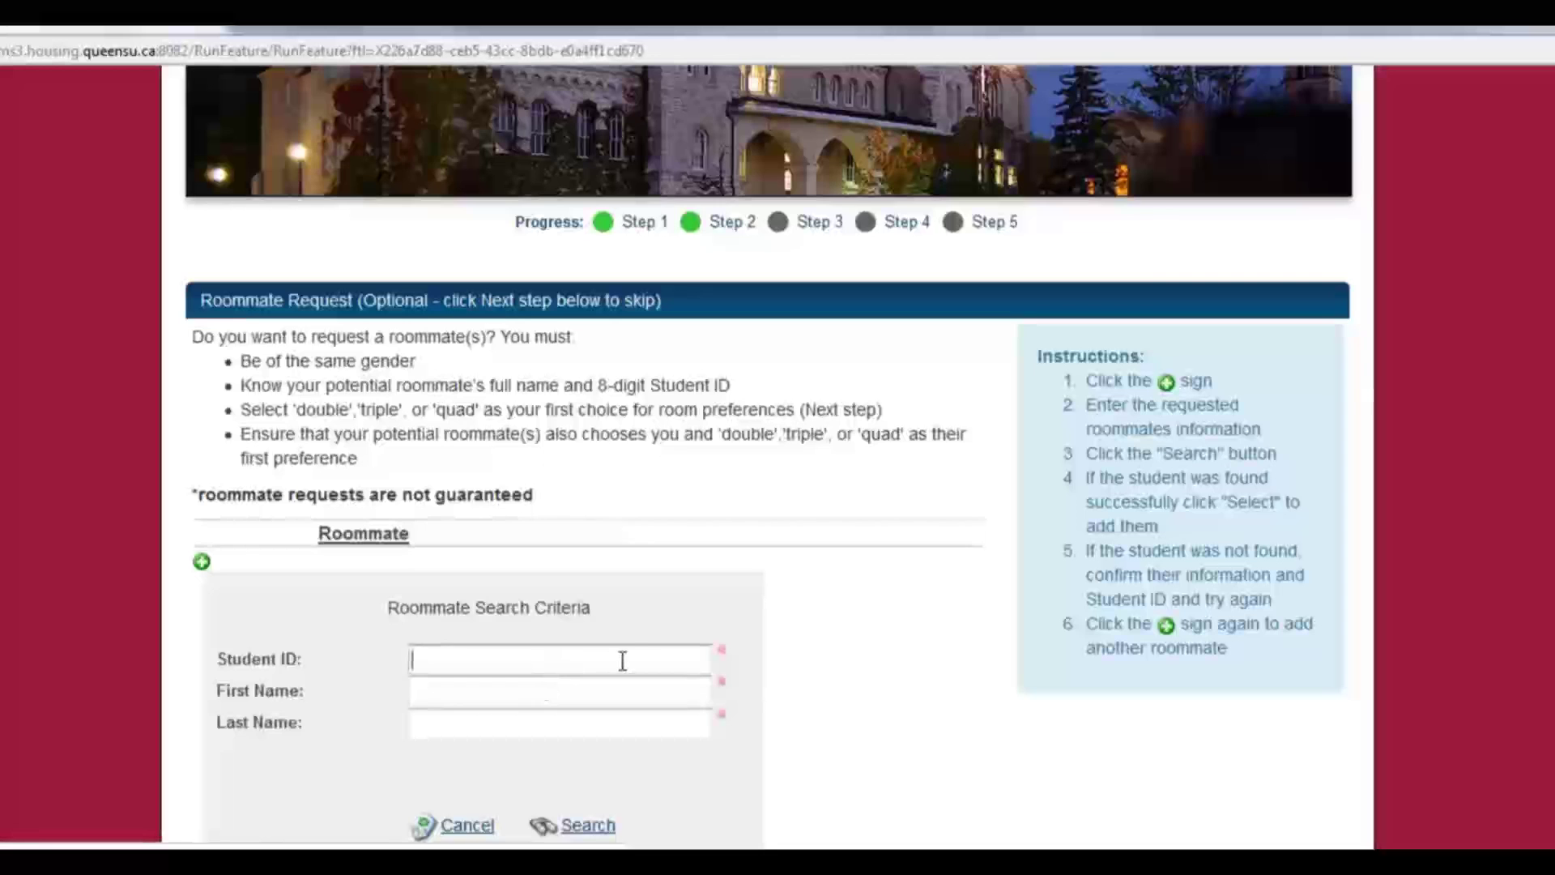
{"action": "scroll", "coordinate": [639, 647], "scroll_direction": "down", "scroll_amount": 2}
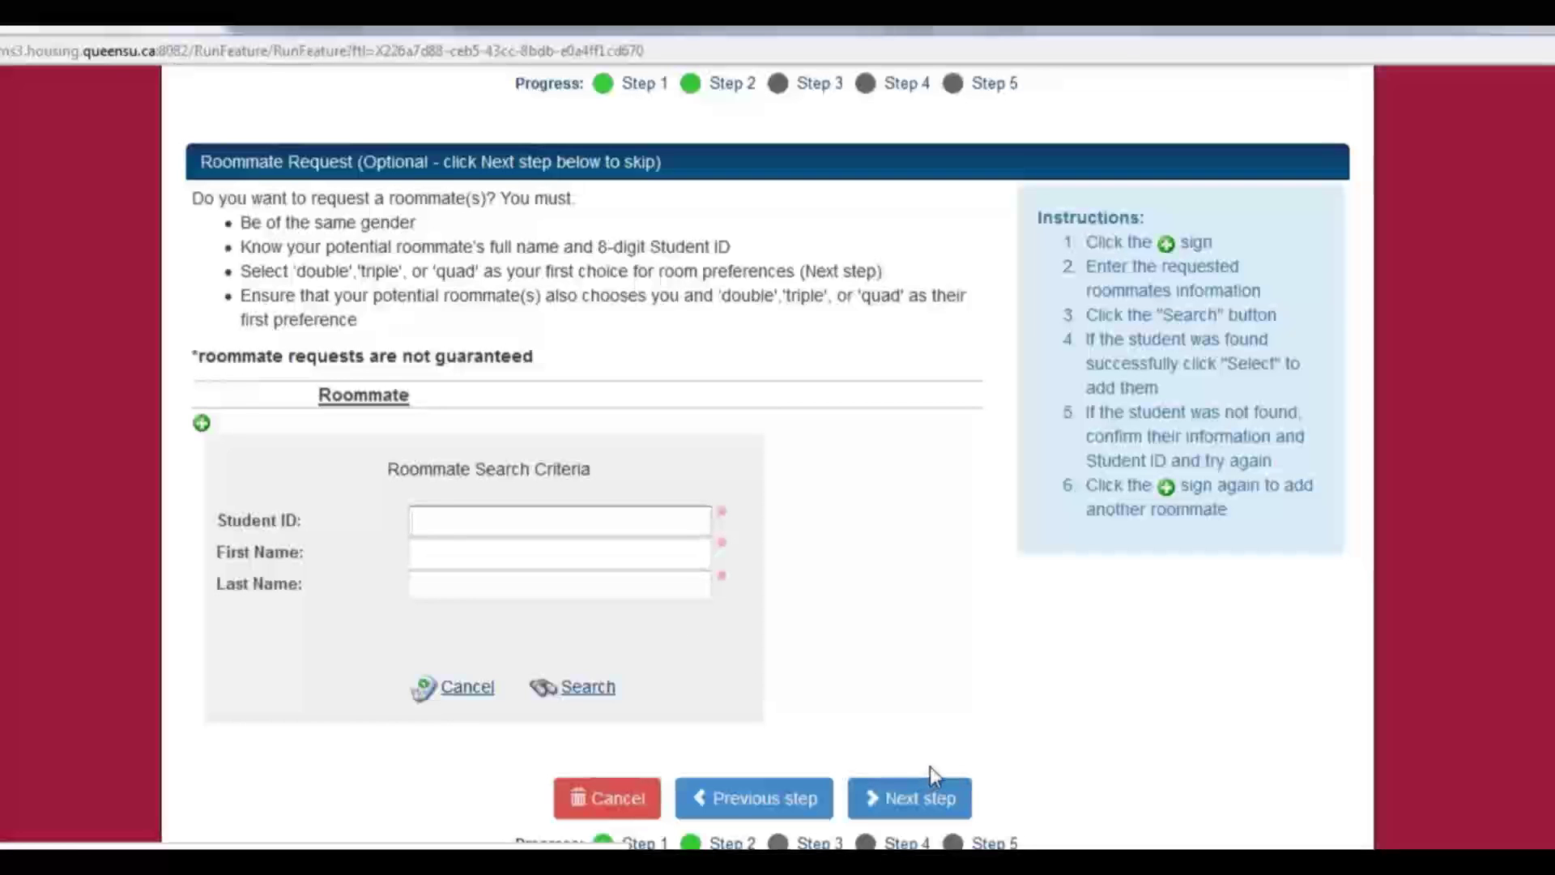
{"action": "left_click", "coordinate": [892, 792]}
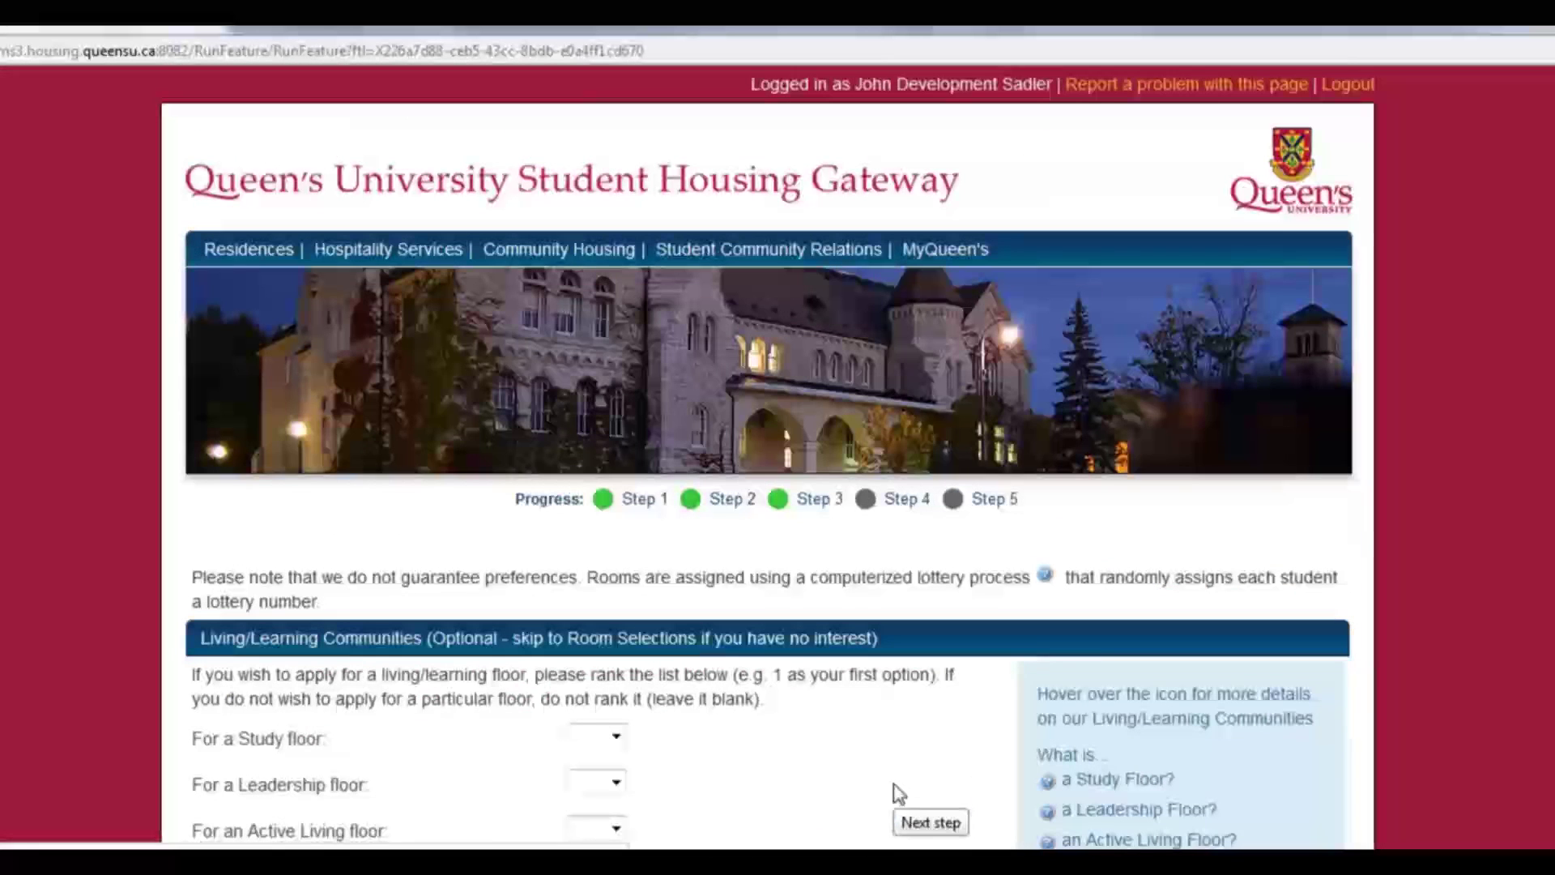
- Rank the living/learning communities with Study floor 2, Leadership floor 1 and Active Living floor 3, leaving the other floors blank
{"action": "scroll", "coordinate": [923, 688], "scroll_direction": "down", "scroll_amount": 3}
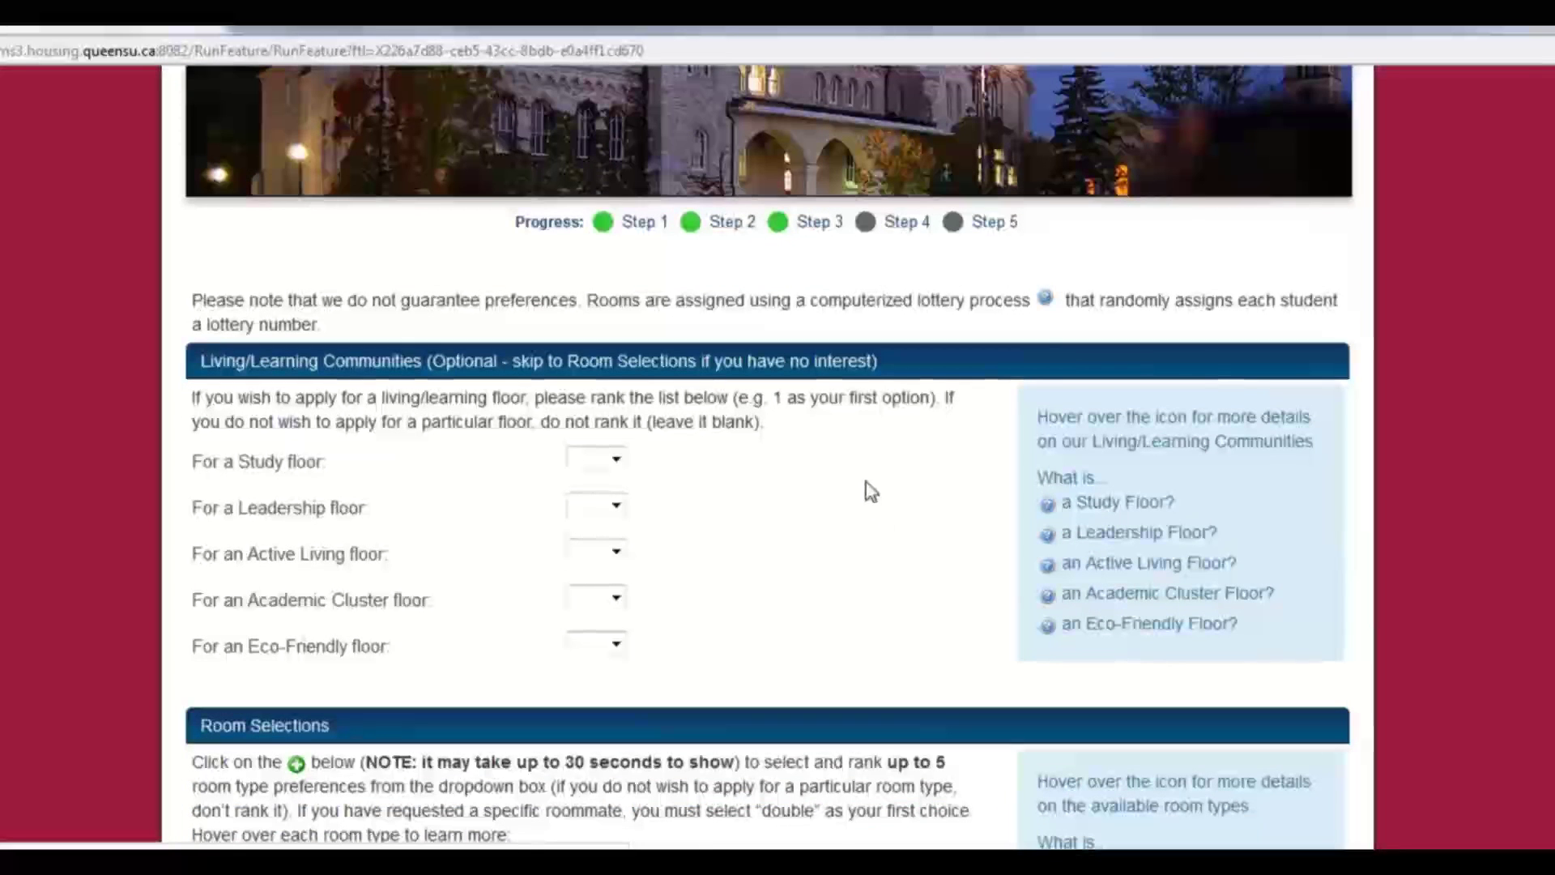
{"action": "mouse_move", "coordinate": [1047, 305]}
{"action": "scroll", "coordinate": [960, 408], "scroll_direction": "down", "scroll_amount": 2}
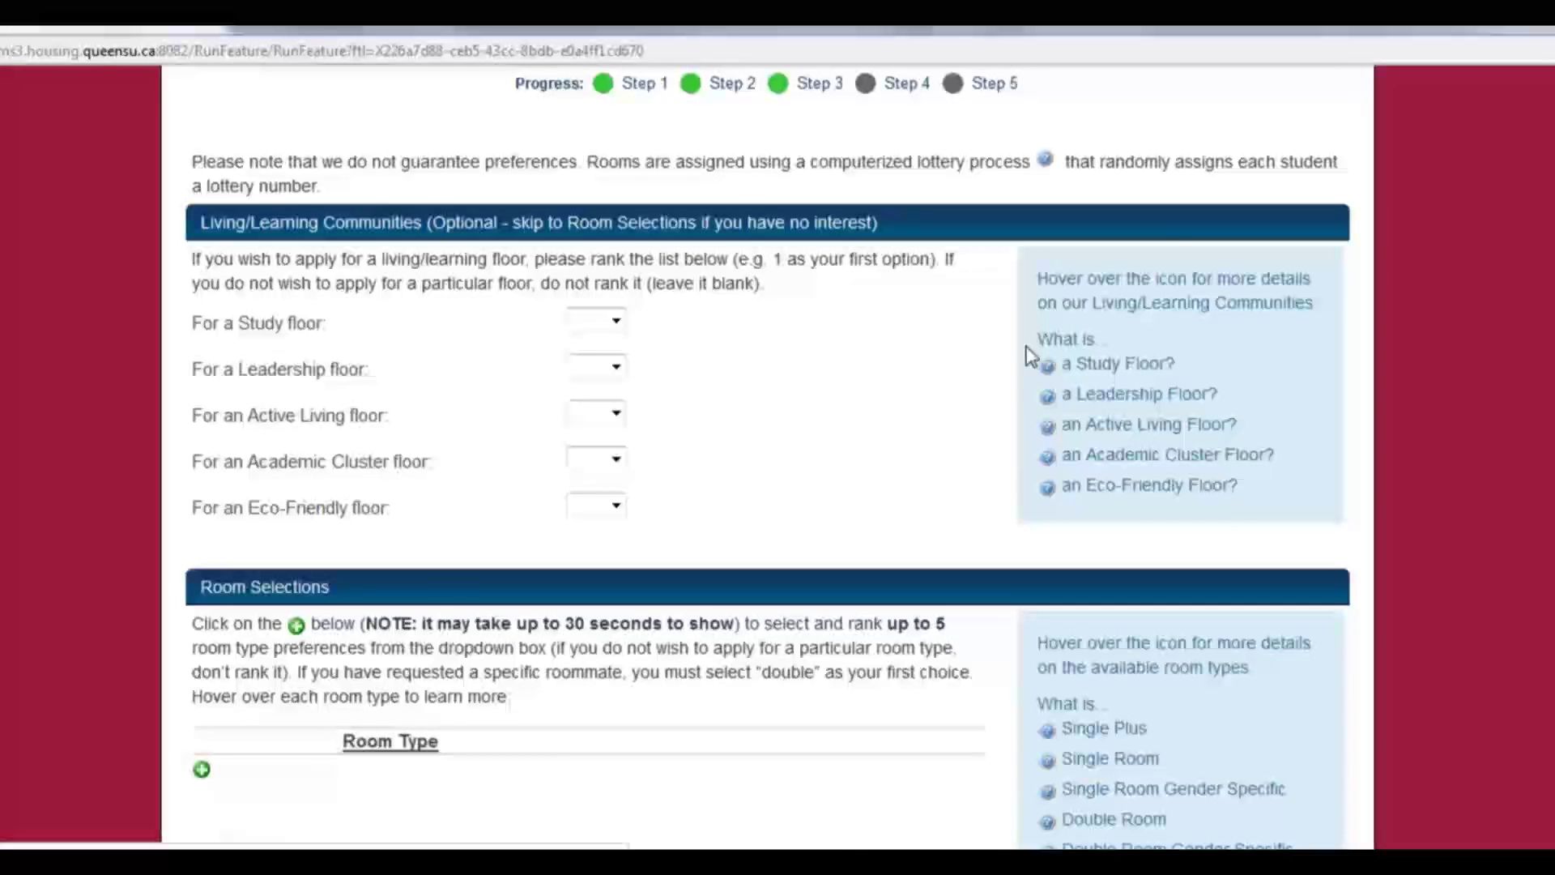
{"action": "mouse_move", "coordinate": [1051, 371]}
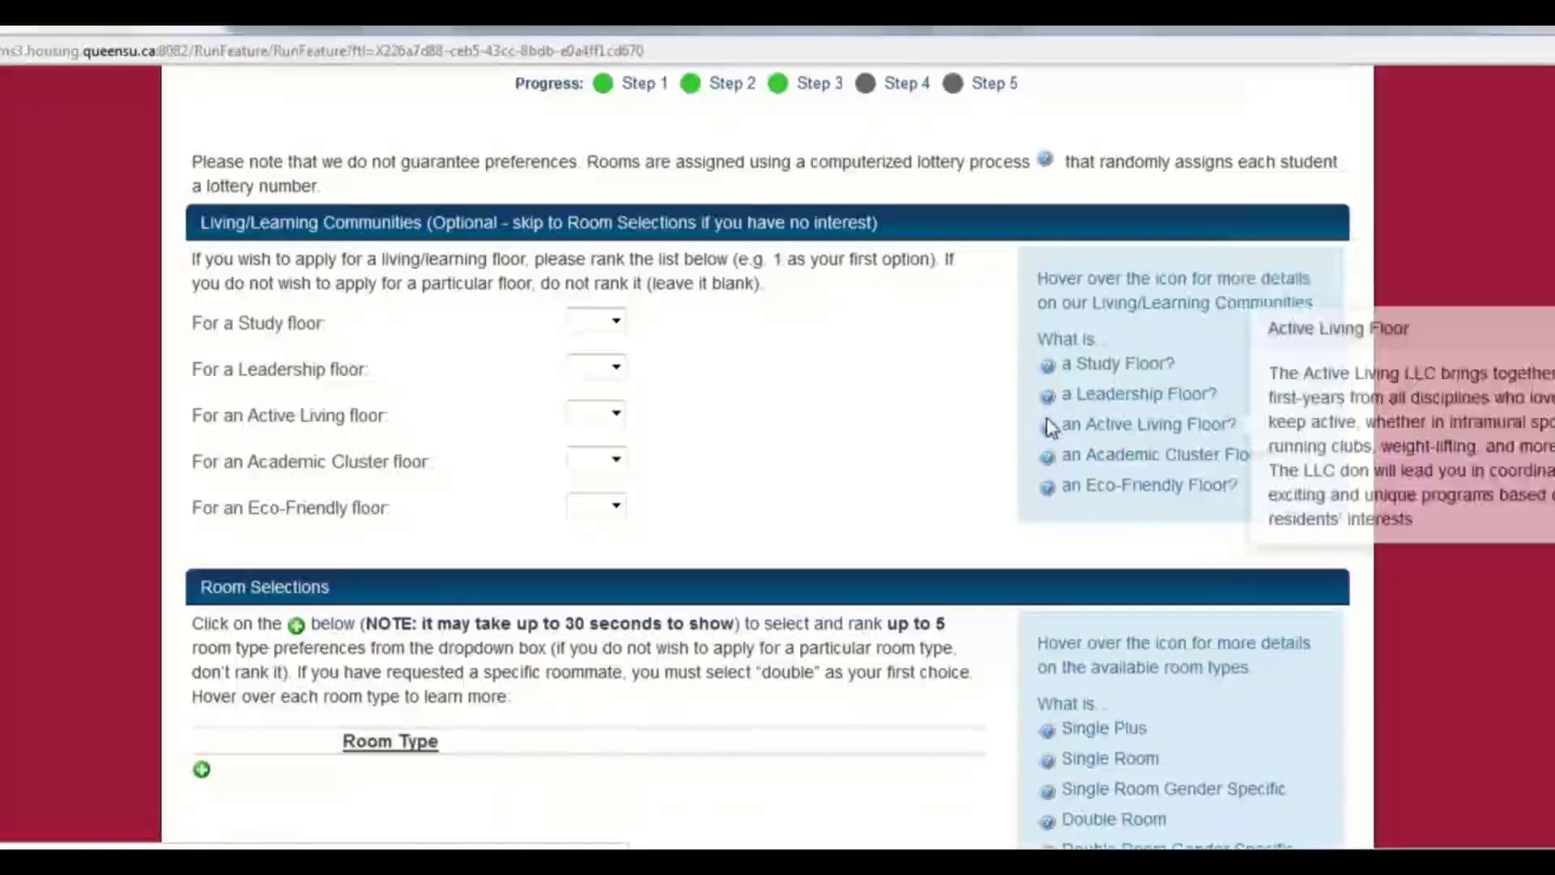
{"action": "mouse_move", "coordinate": [1049, 462]}
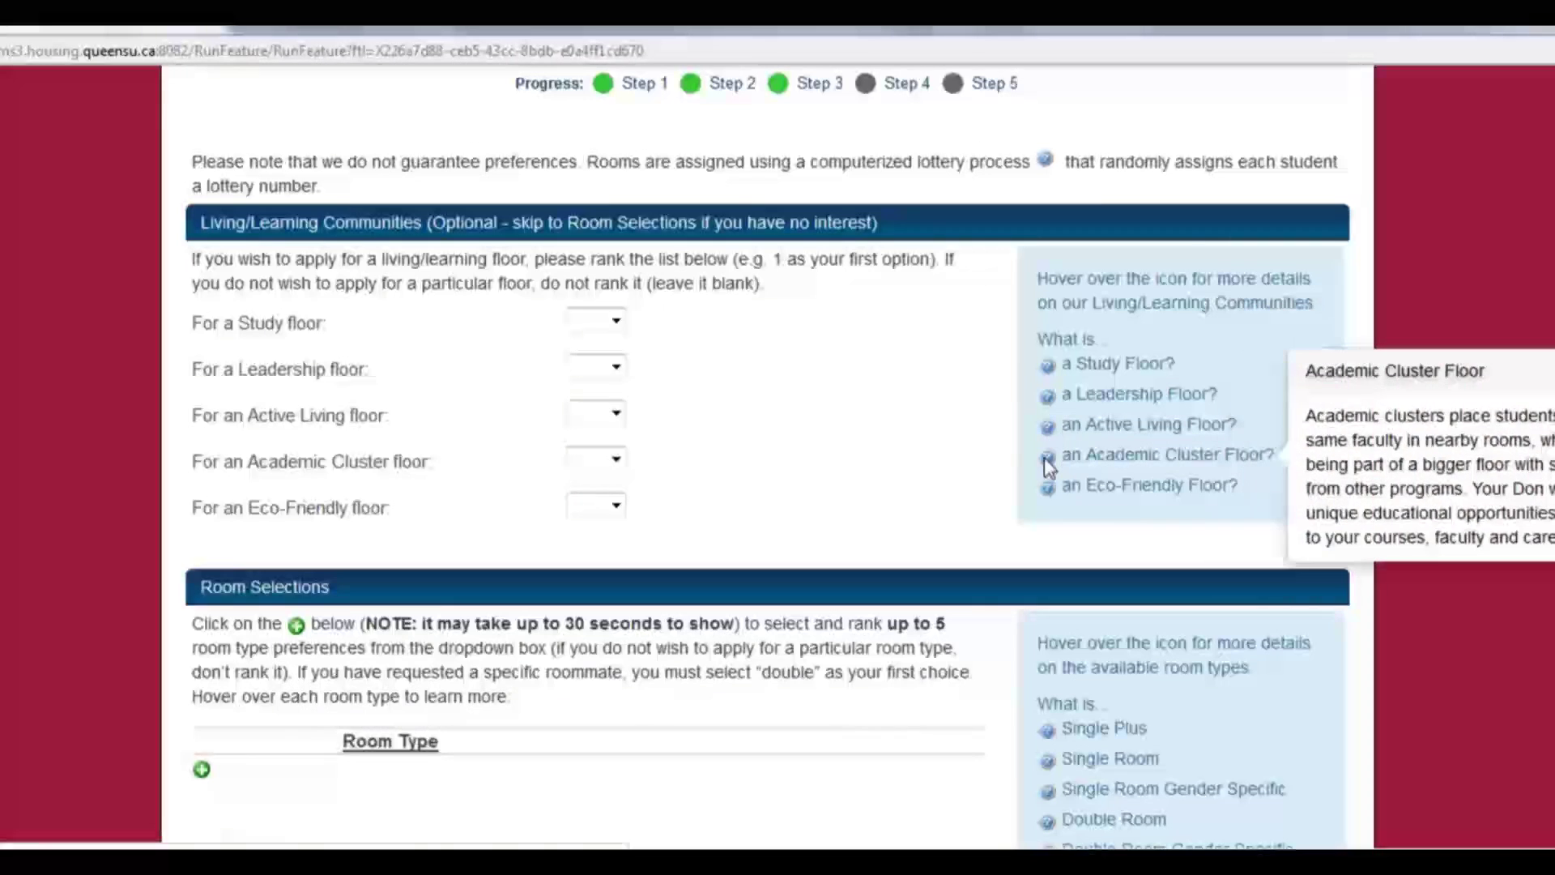
{"action": "mouse_move", "coordinate": [1050, 491]}
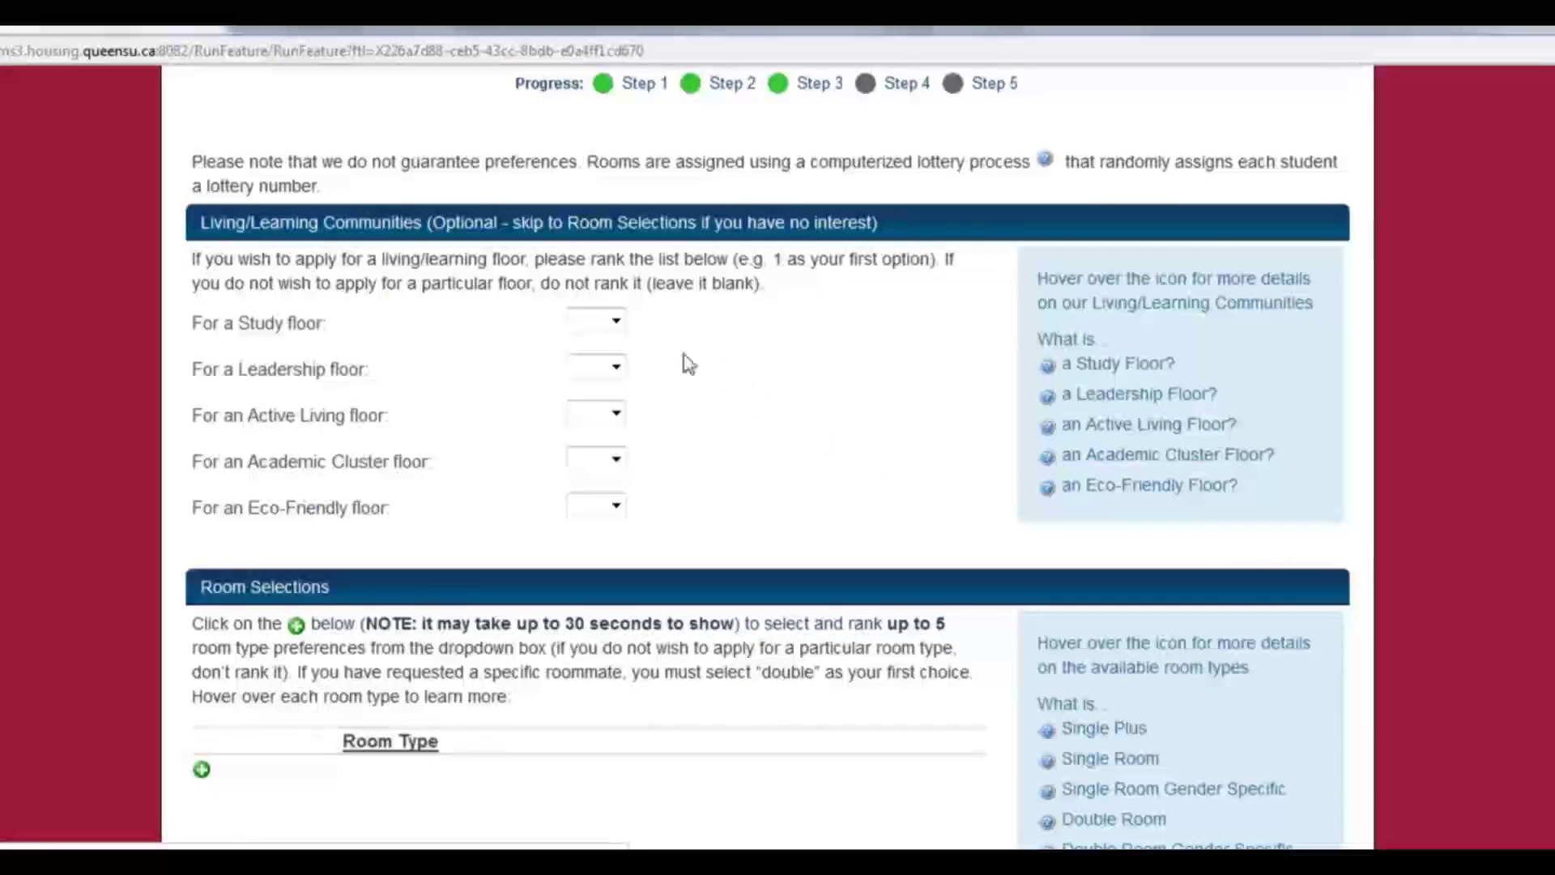
{"action": "left_click", "coordinate": [615, 321]}
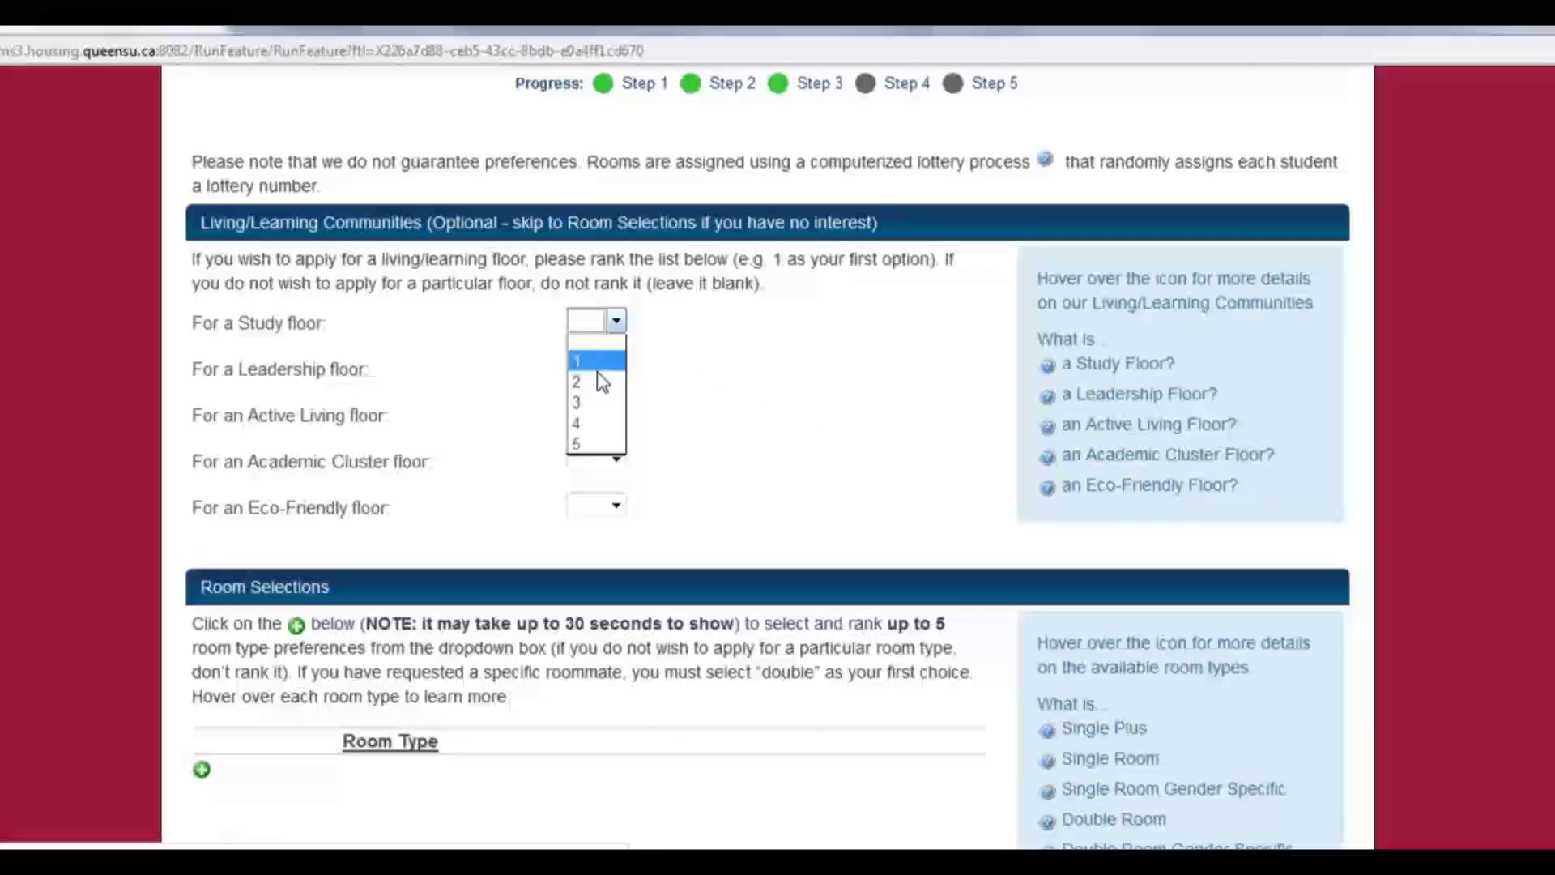
{"action": "left_click", "coordinate": [598, 382]}
{"action": "left_click", "coordinate": [614, 367]}
{"action": "left_click", "coordinate": [607, 409]}
{"action": "left_click", "coordinate": [616, 413]}
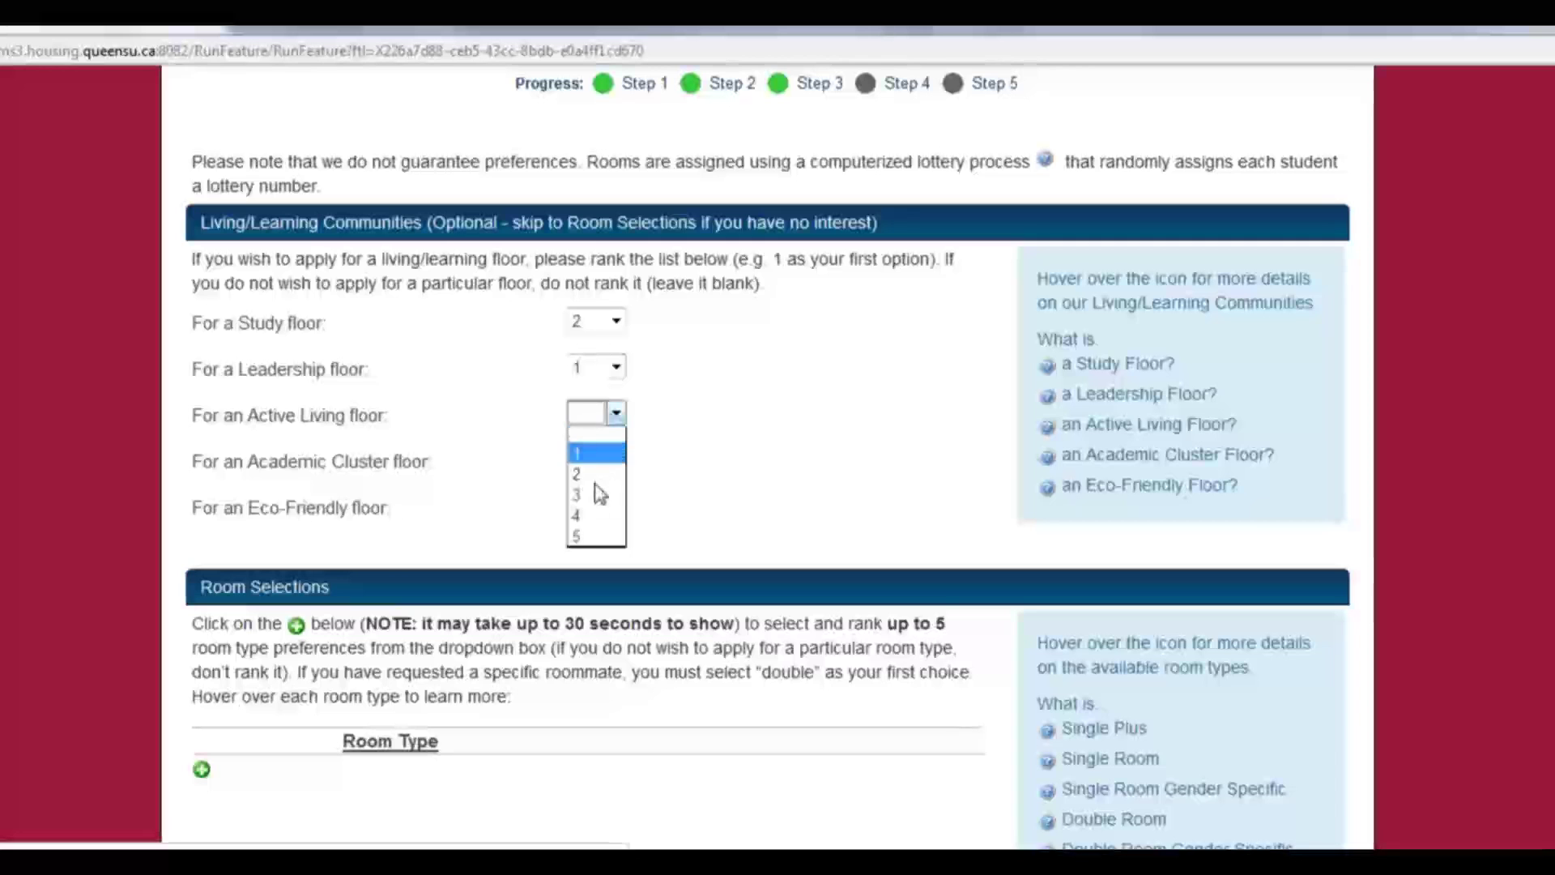
{"action": "left_click", "coordinate": [600, 494]}
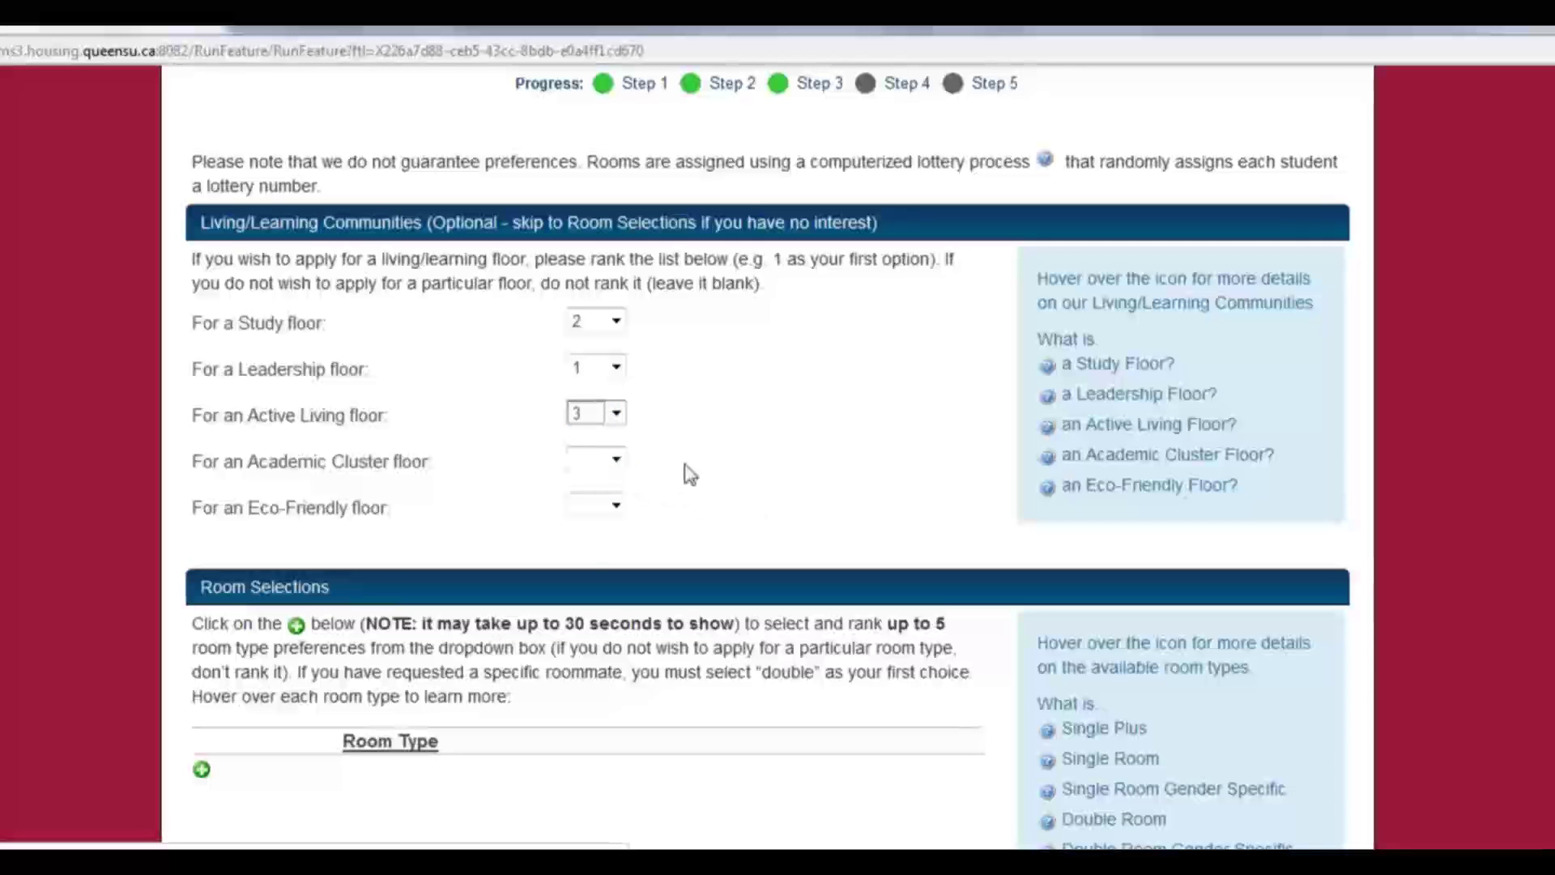
- Read the descriptions of the available room types, from Single Plus to Quad Room, in the Room Selections section
{"action": "scroll", "coordinate": [724, 449], "scroll_direction": "down", "scroll_amount": 2}
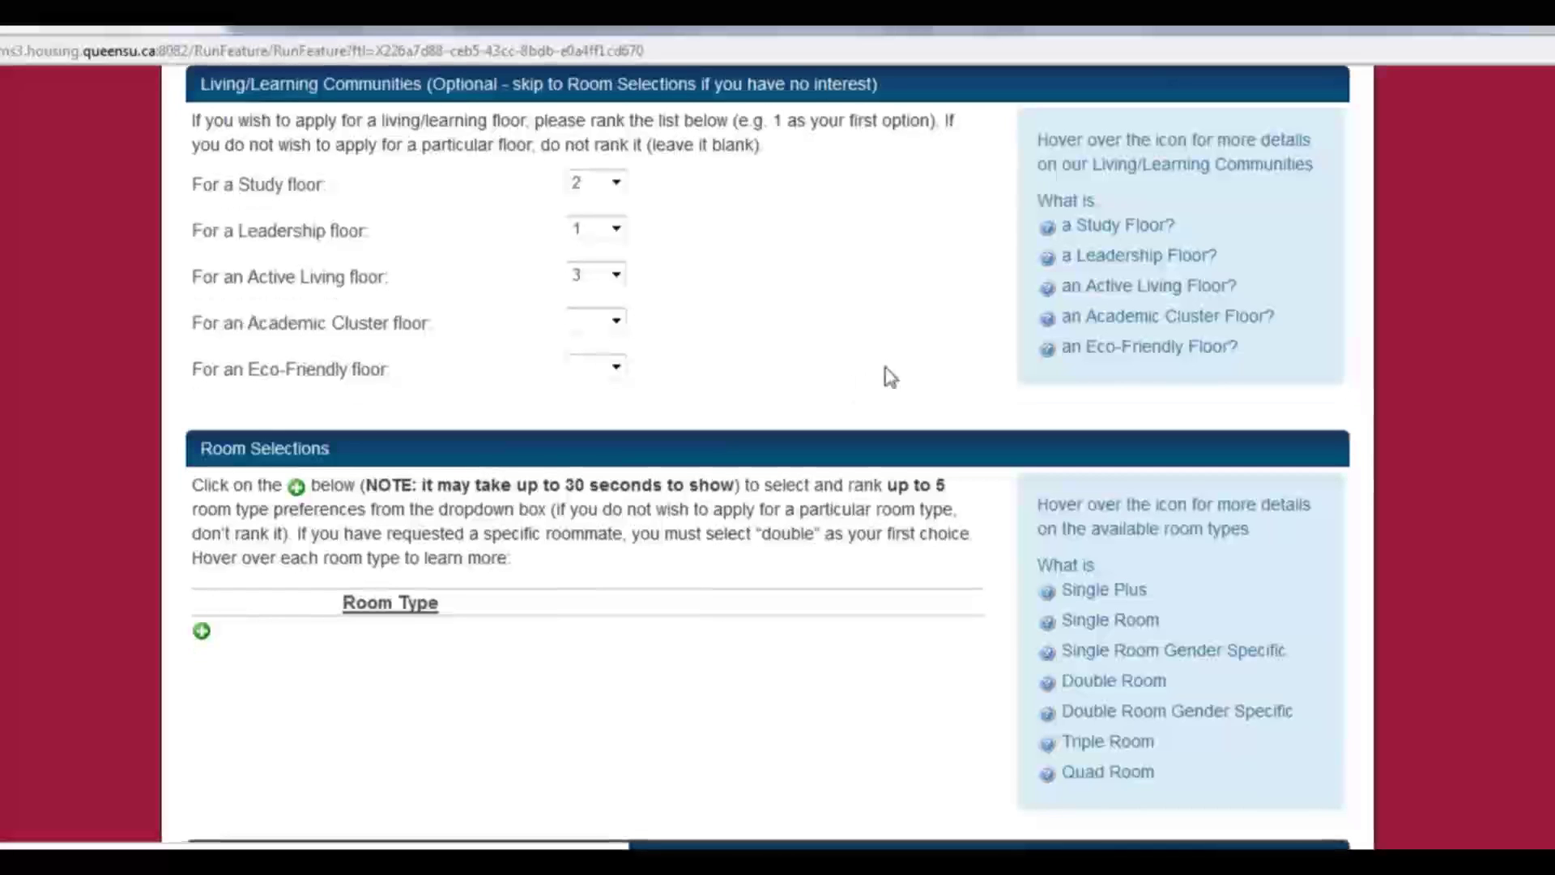
{"action": "mouse_move", "coordinate": [1055, 593]}
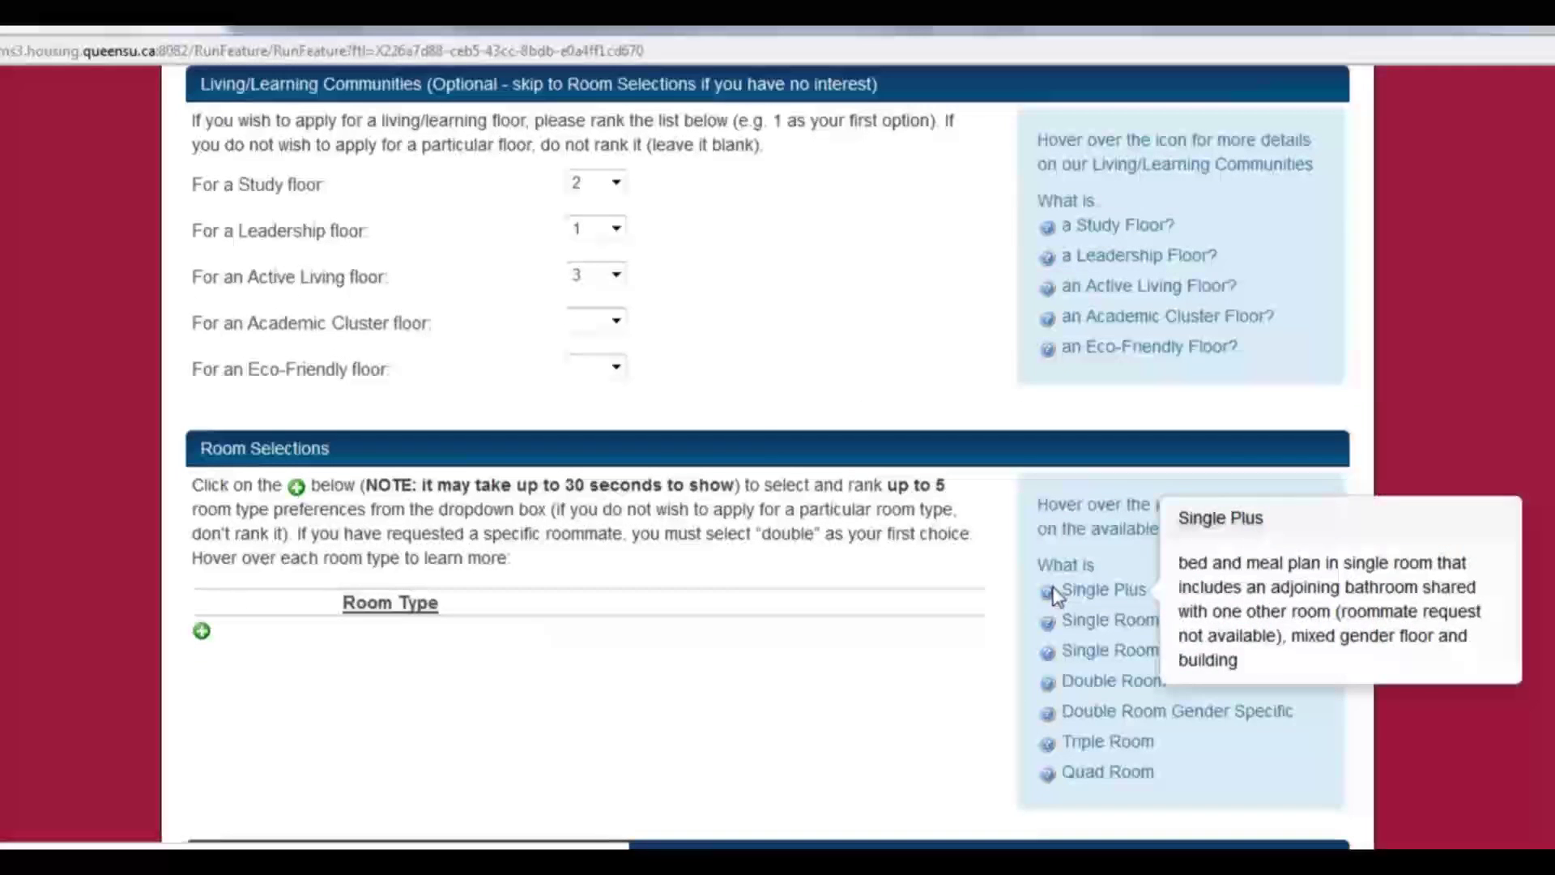
{"action": "mouse_move", "coordinate": [1073, 622]}
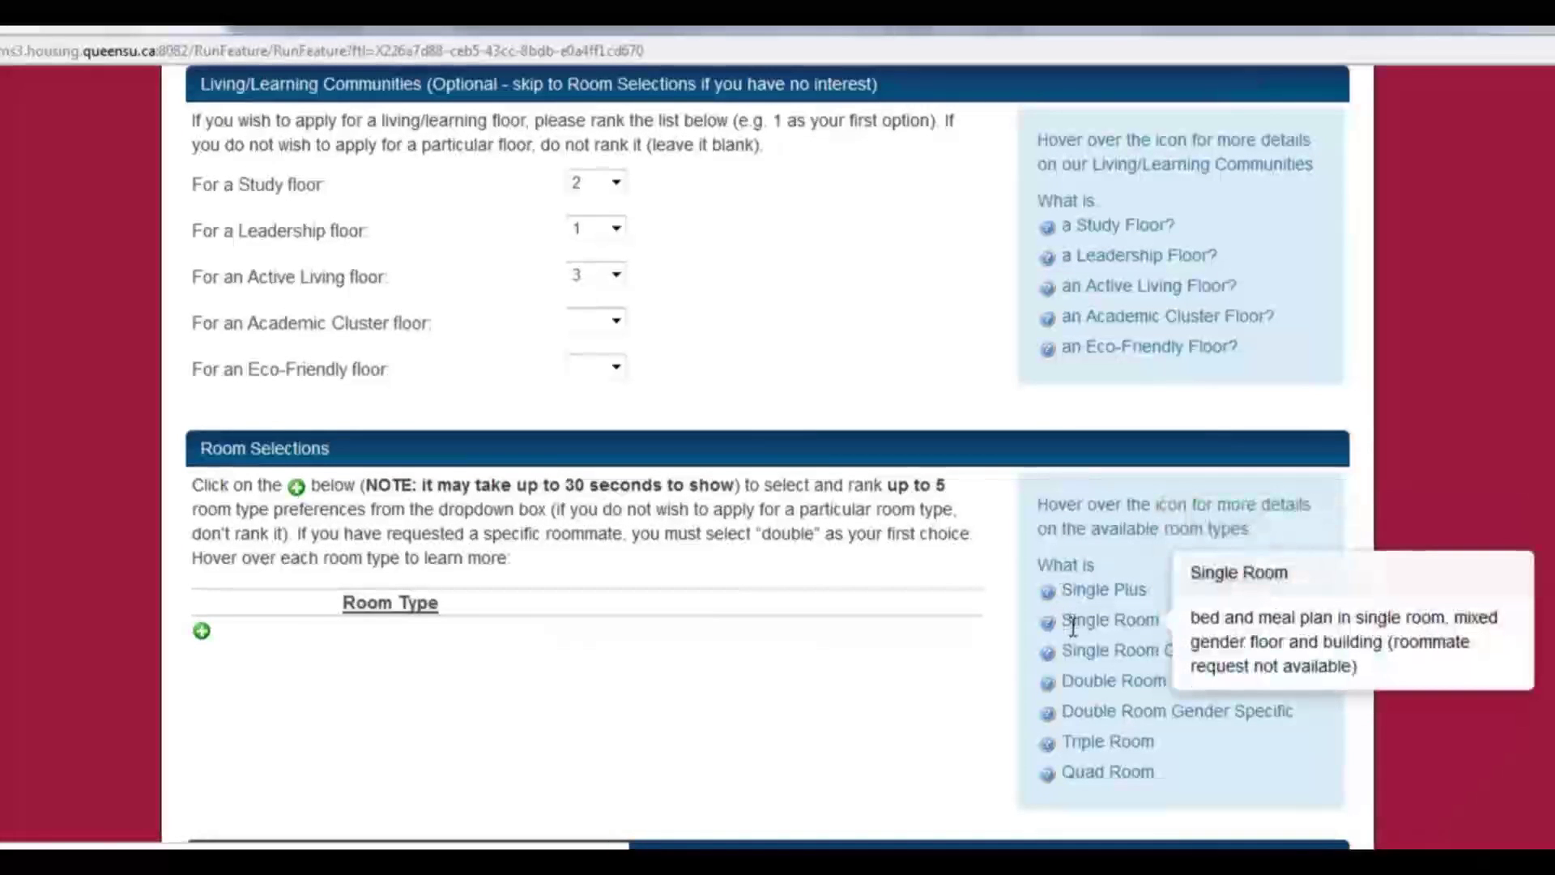
{"action": "mouse_move", "coordinate": [1077, 656]}
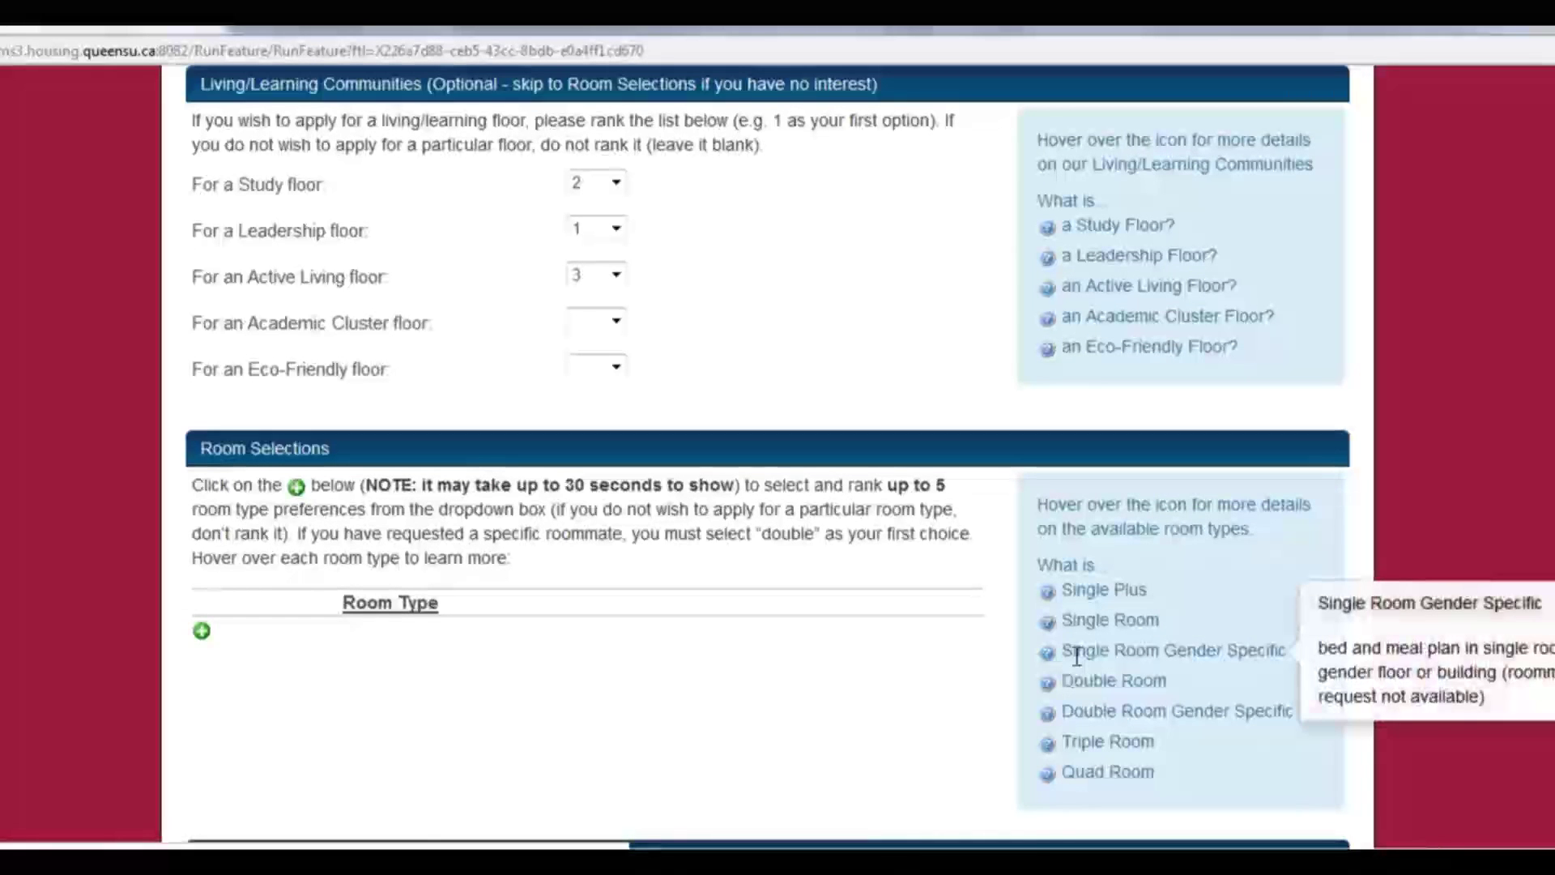
{"action": "mouse_move", "coordinate": [1069, 709]}
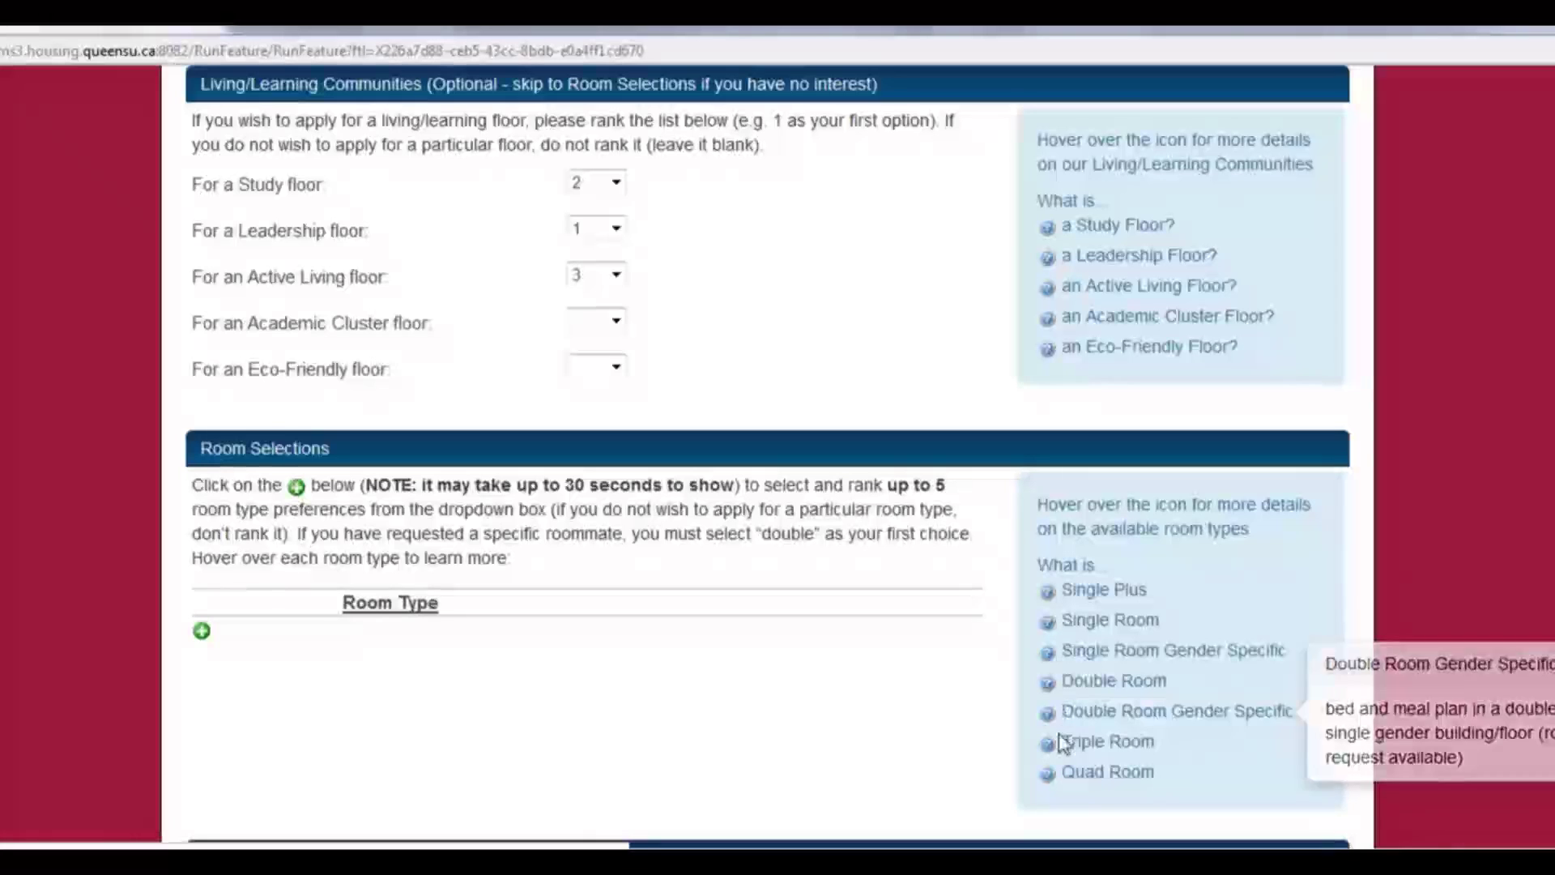
{"action": "mouse_move", "coordinate": [1062, 741]}
{"action": "mouse_move", "coordinate": [1050, 779]}
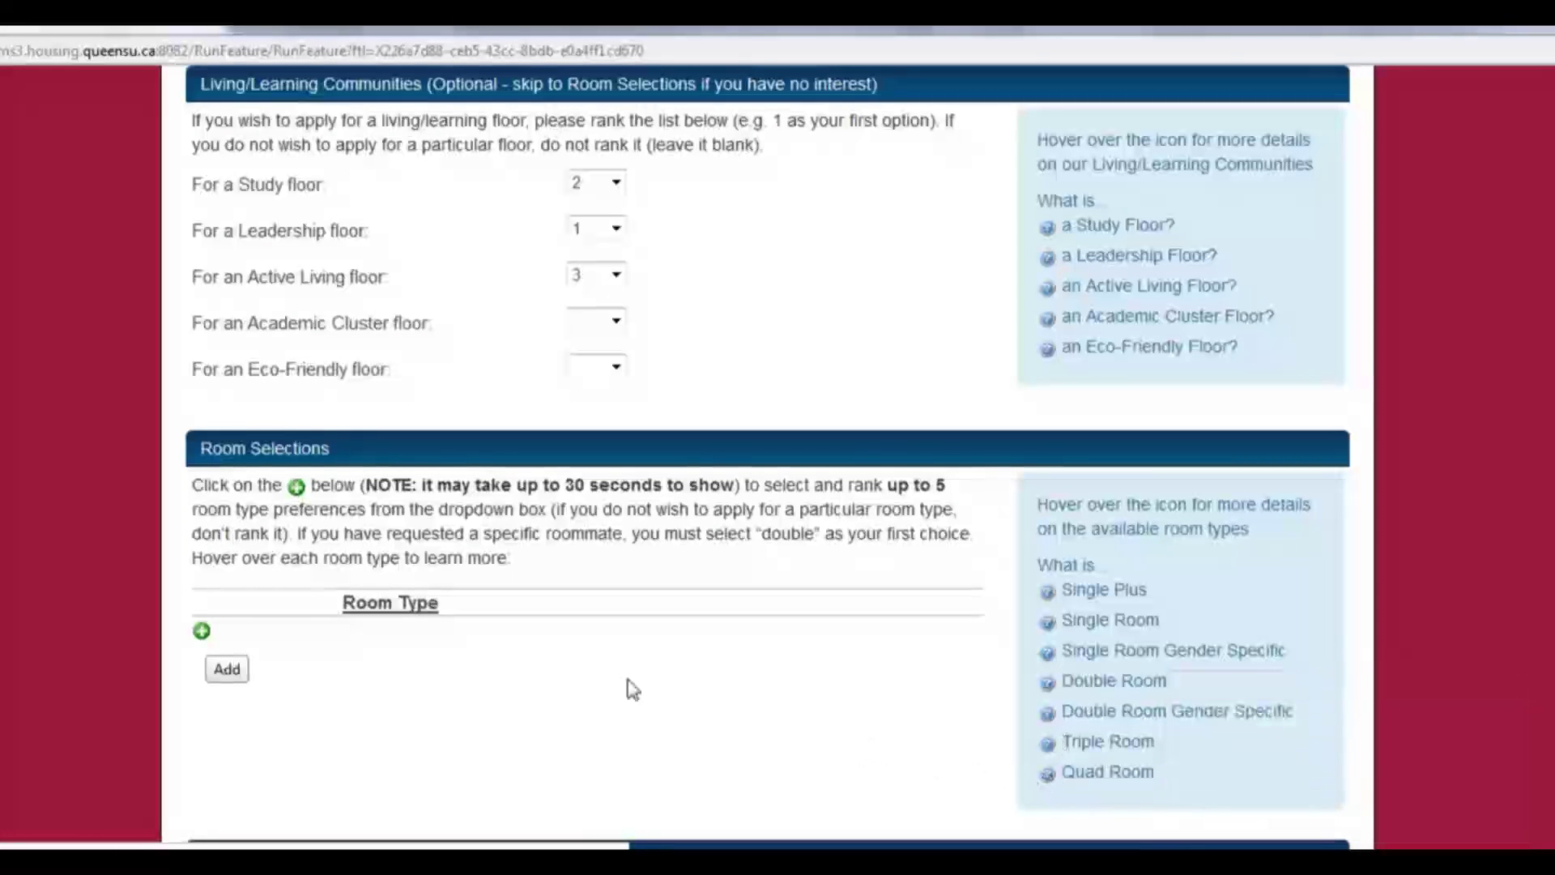
- Open the entry form for room preference 1, leave its room type blank, review the special considerations and continue to Step 4
{"action": "left_click", "coordinate": [202, 632]}
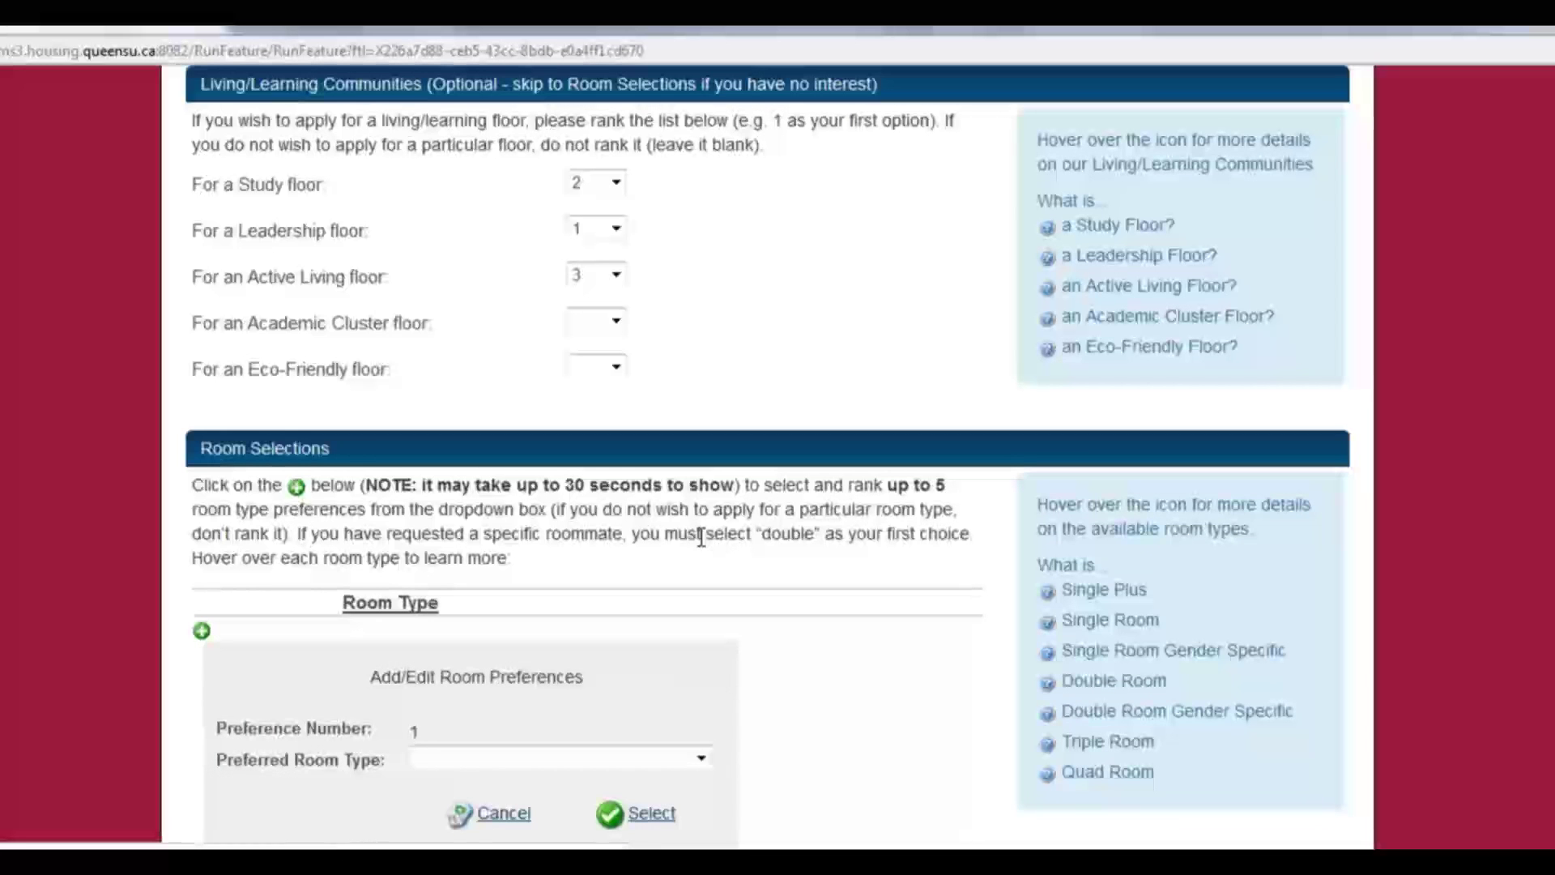
{"action": "scroll", "coordinate": [702, 537], "scroll_direction": "down", "scroll_amount": 3}
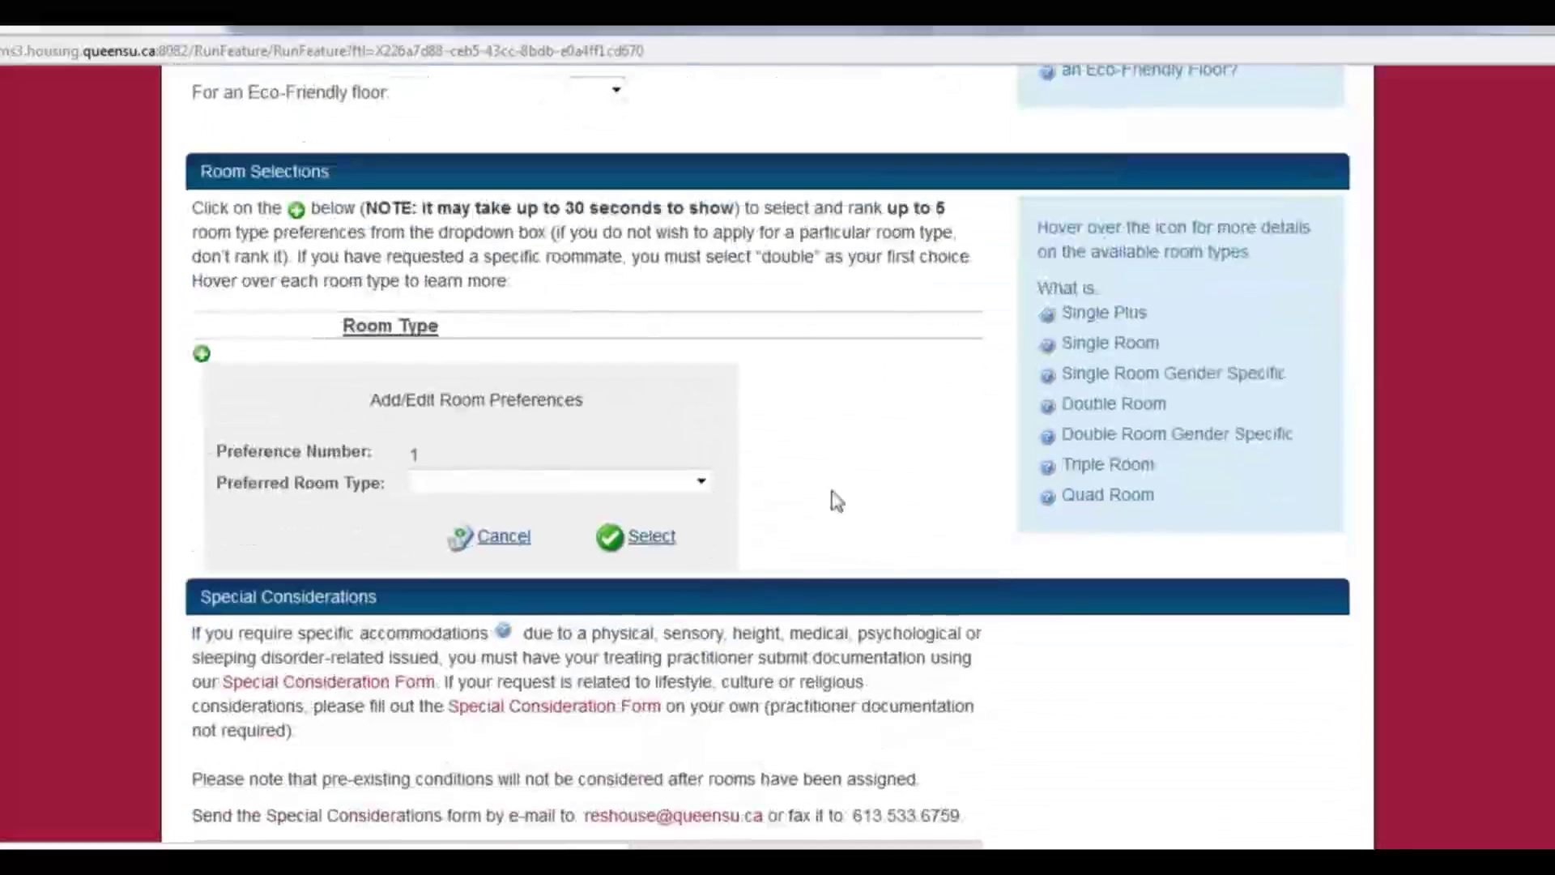
{"action": "scroll", "coordinate": [850, 461], "scroll_direction": "down", "scroll_amount": 2}
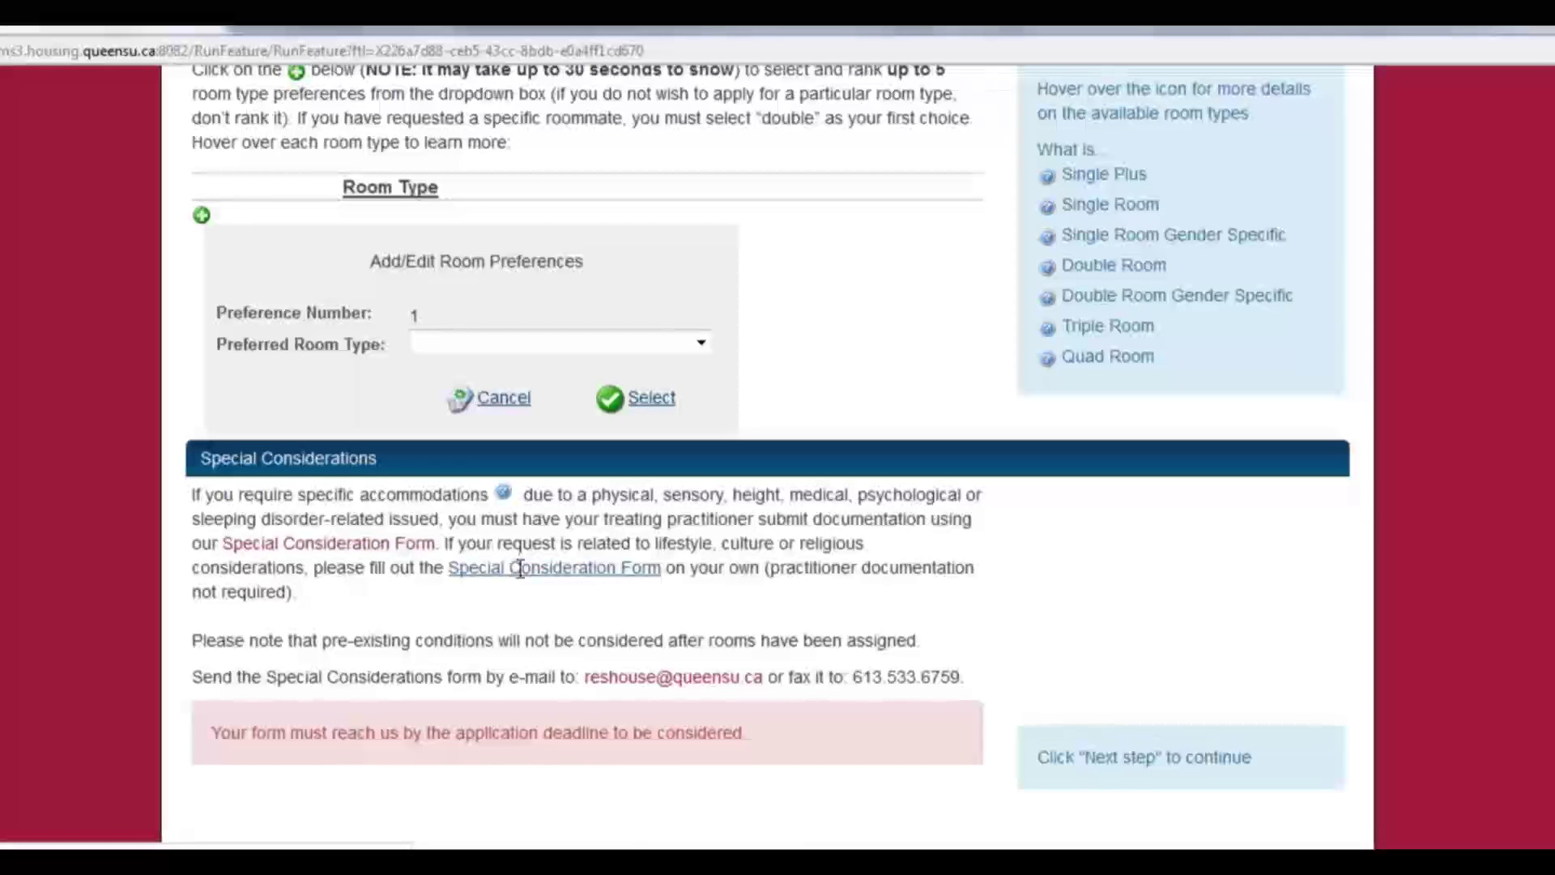
{"action": "mouse_move", "coordinate": [510, 504]}
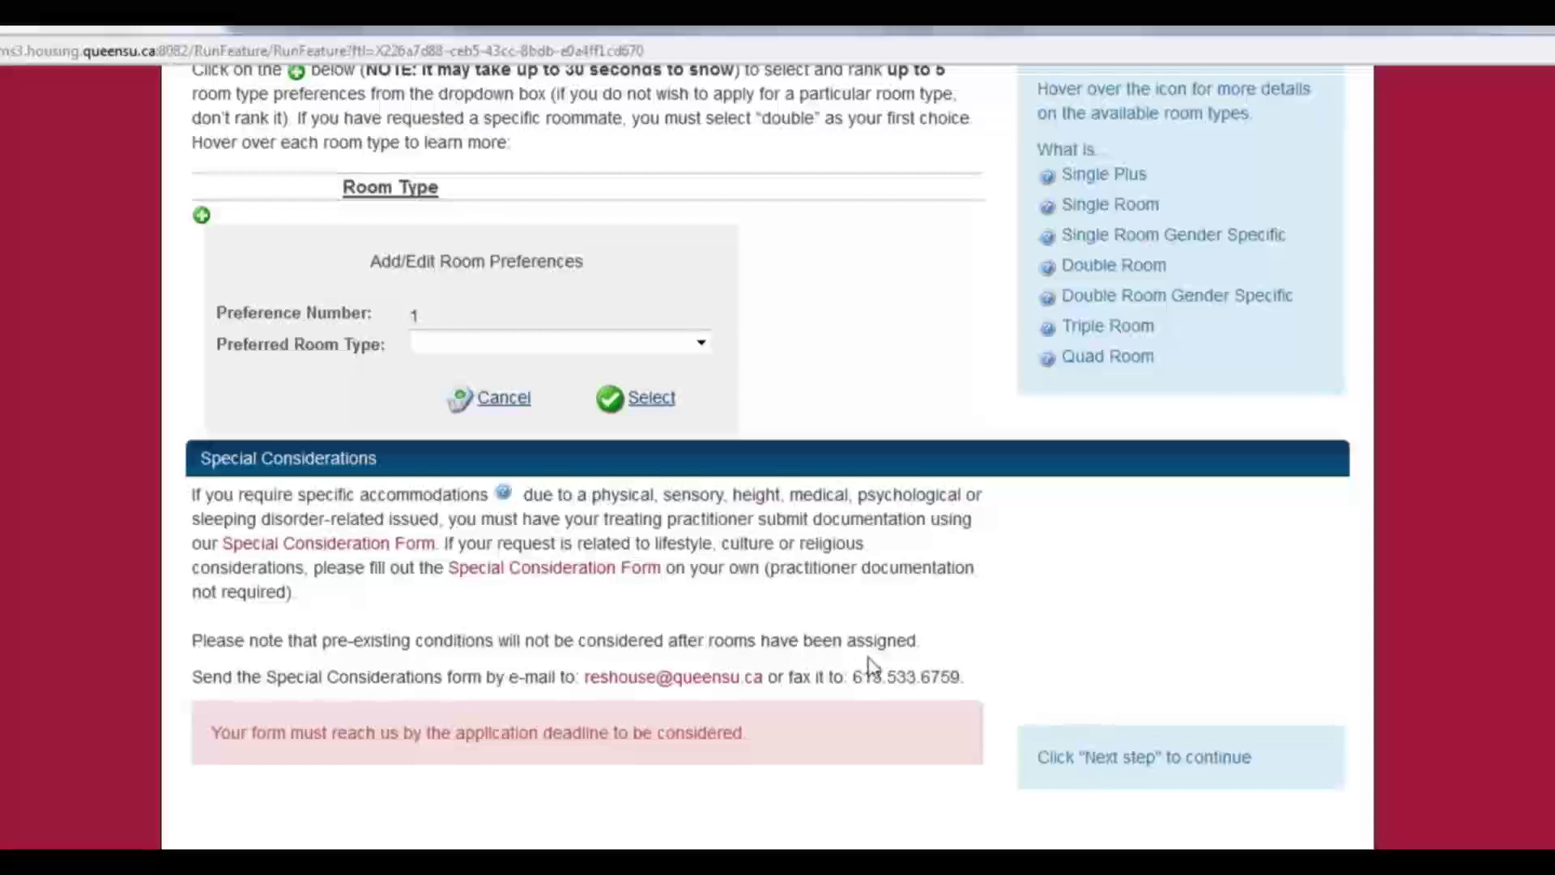
{"action": "scroll", "coordinate": [895, 648], "scroll_direction": "down", "scroll_amount": 3}
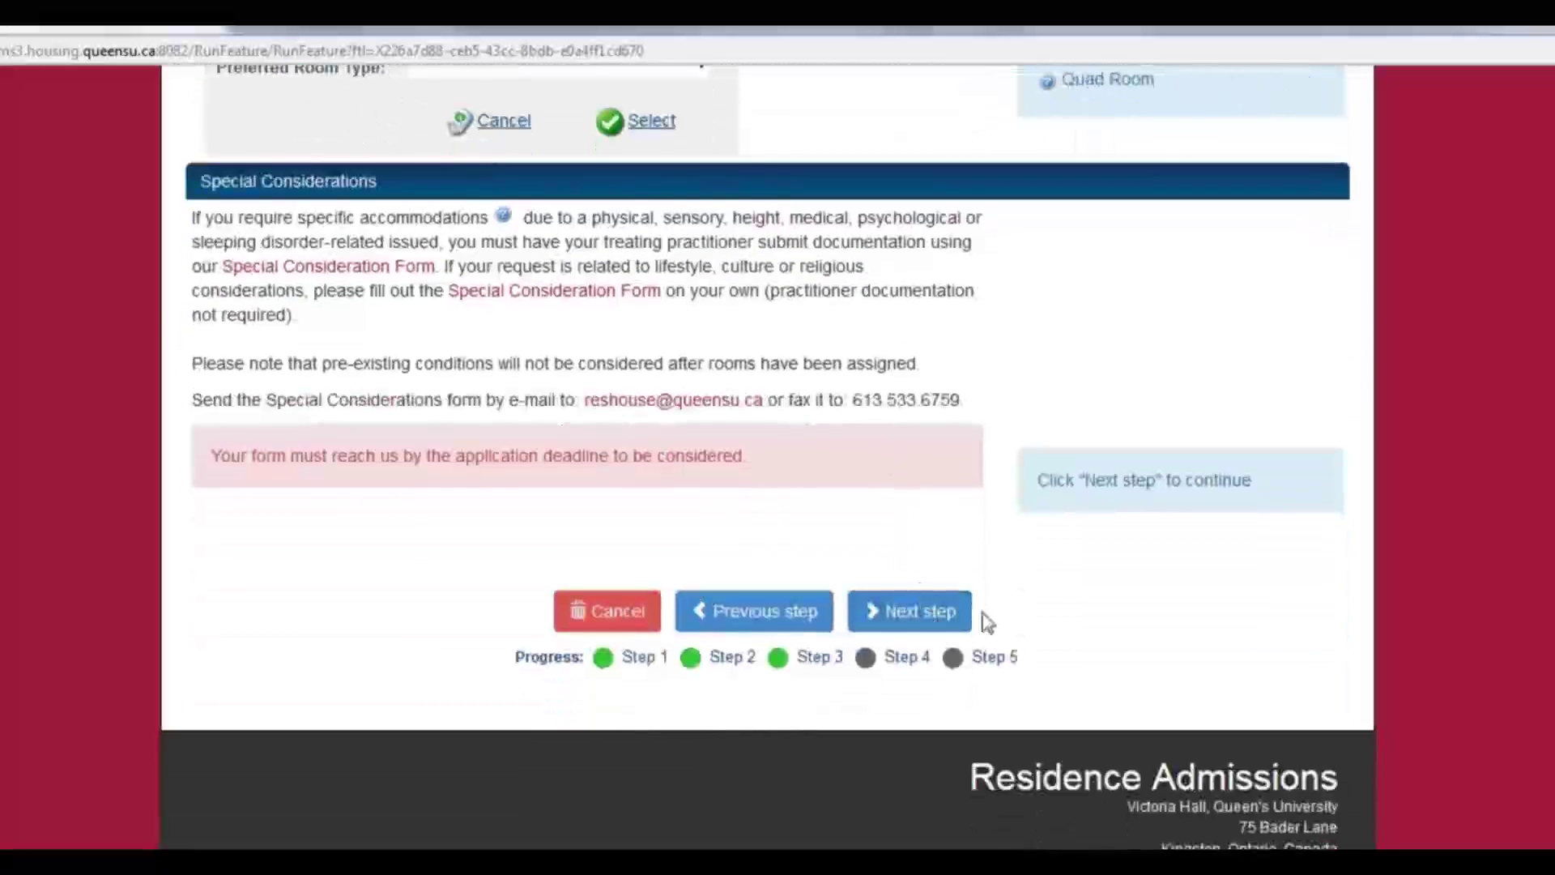
{"action": "left_click", "coordinate": [928, 620]}
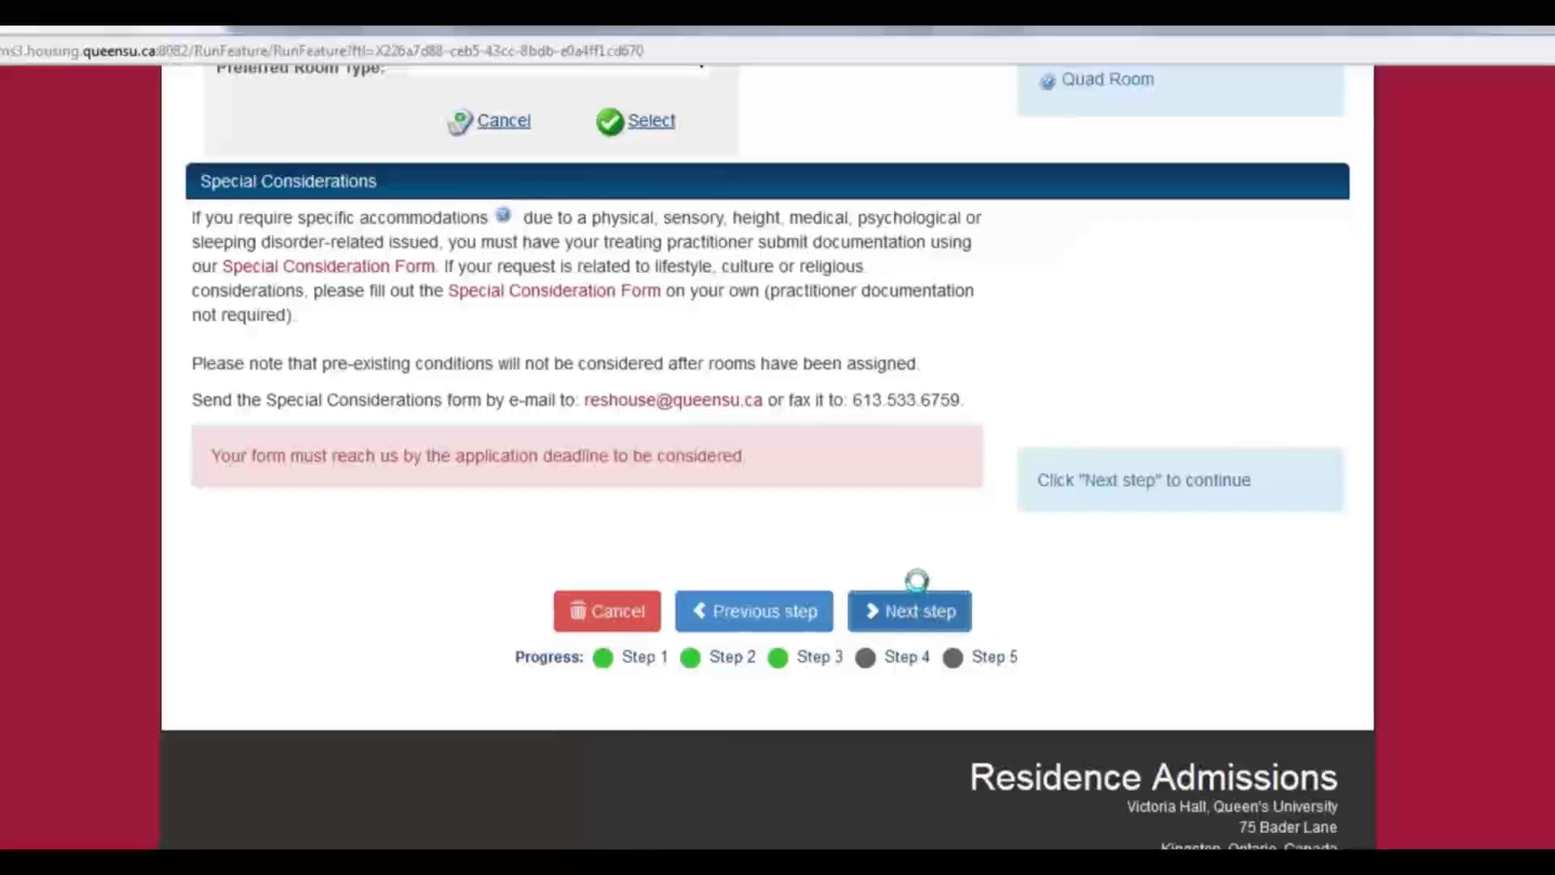
- Accept the Residence Agreement and the Residence Rules and Regulations handbook, and enter the 8-digit student ID
{"action": "scroll", "coordinate": [866, 607], "scroll_direction": "down", "scroll_amount": 2}
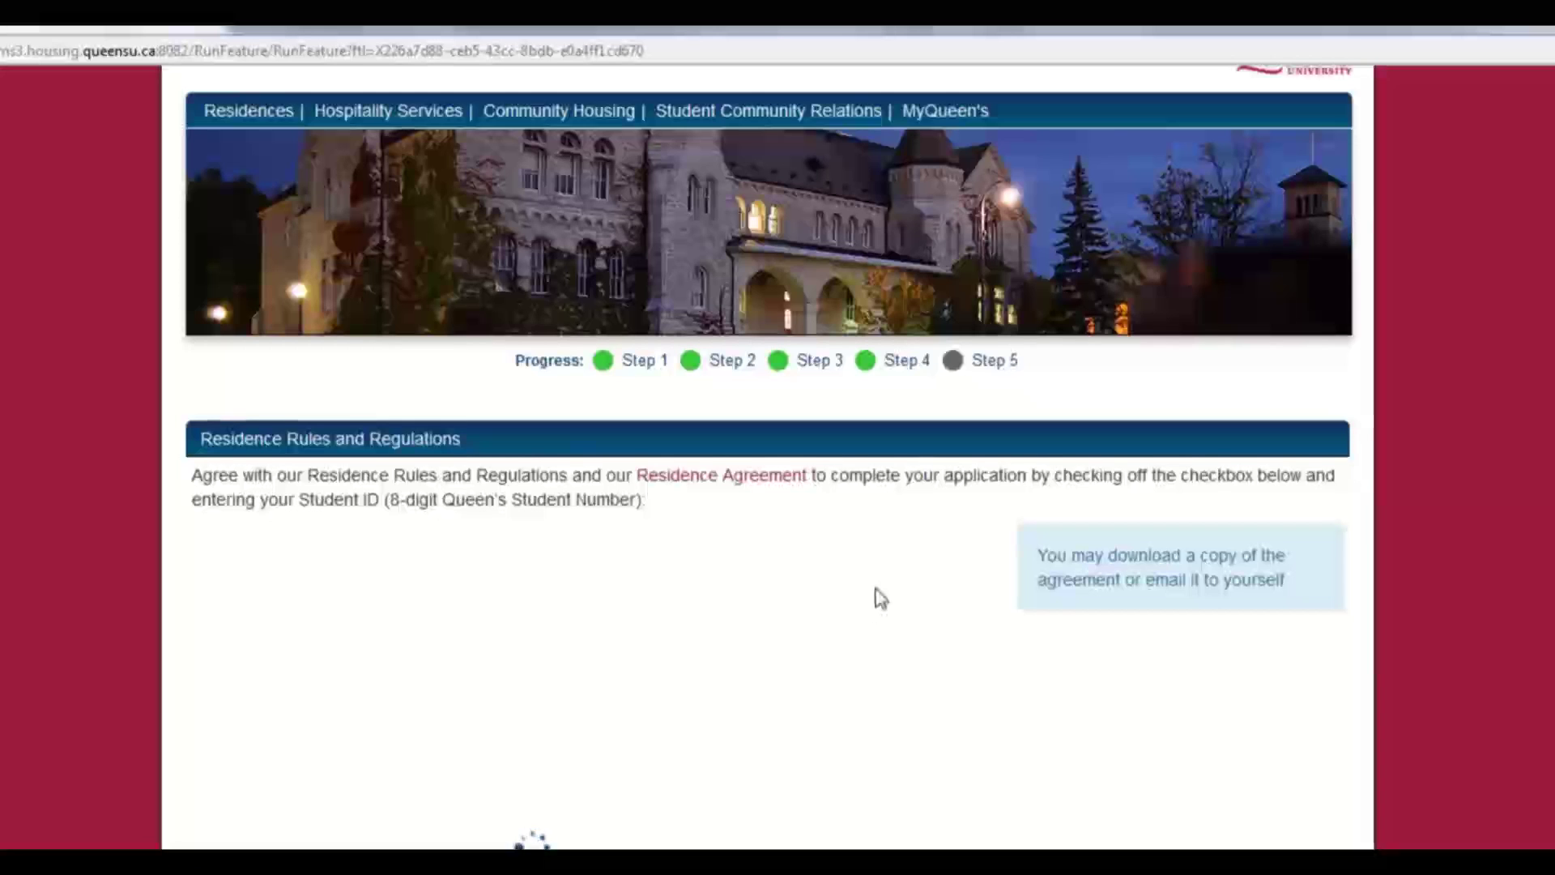
{"action": "scroll", "coordinate": [874, 597], "scroll_direction": "down", "scroll_amount": 2}
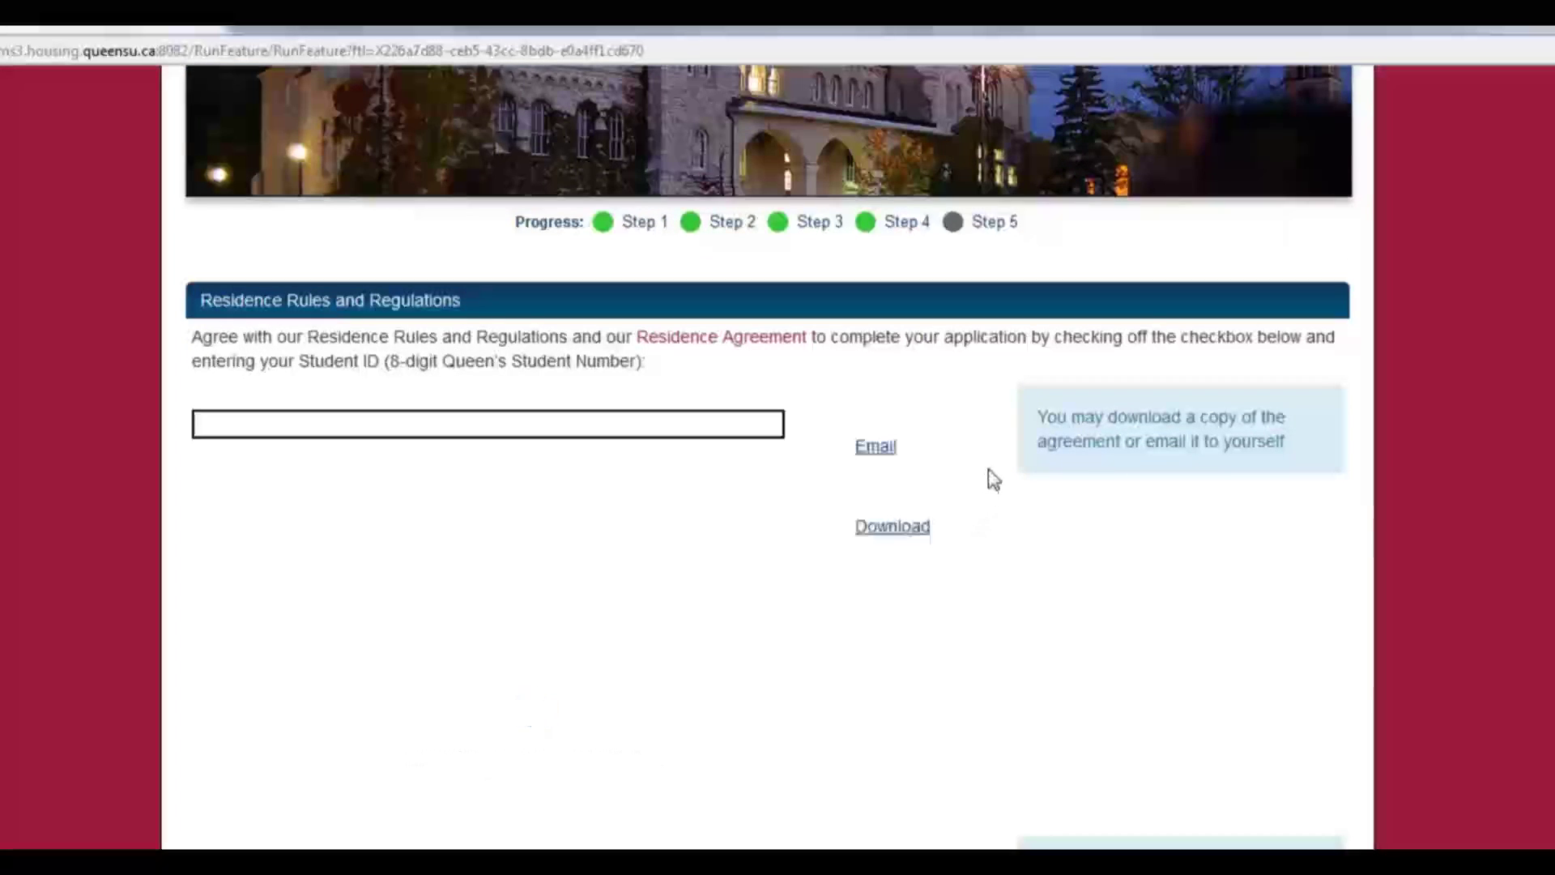
{"action": "scroll", "coordinate": [995, 476], "scroll_direction": "down", "scroll_amount": 2}
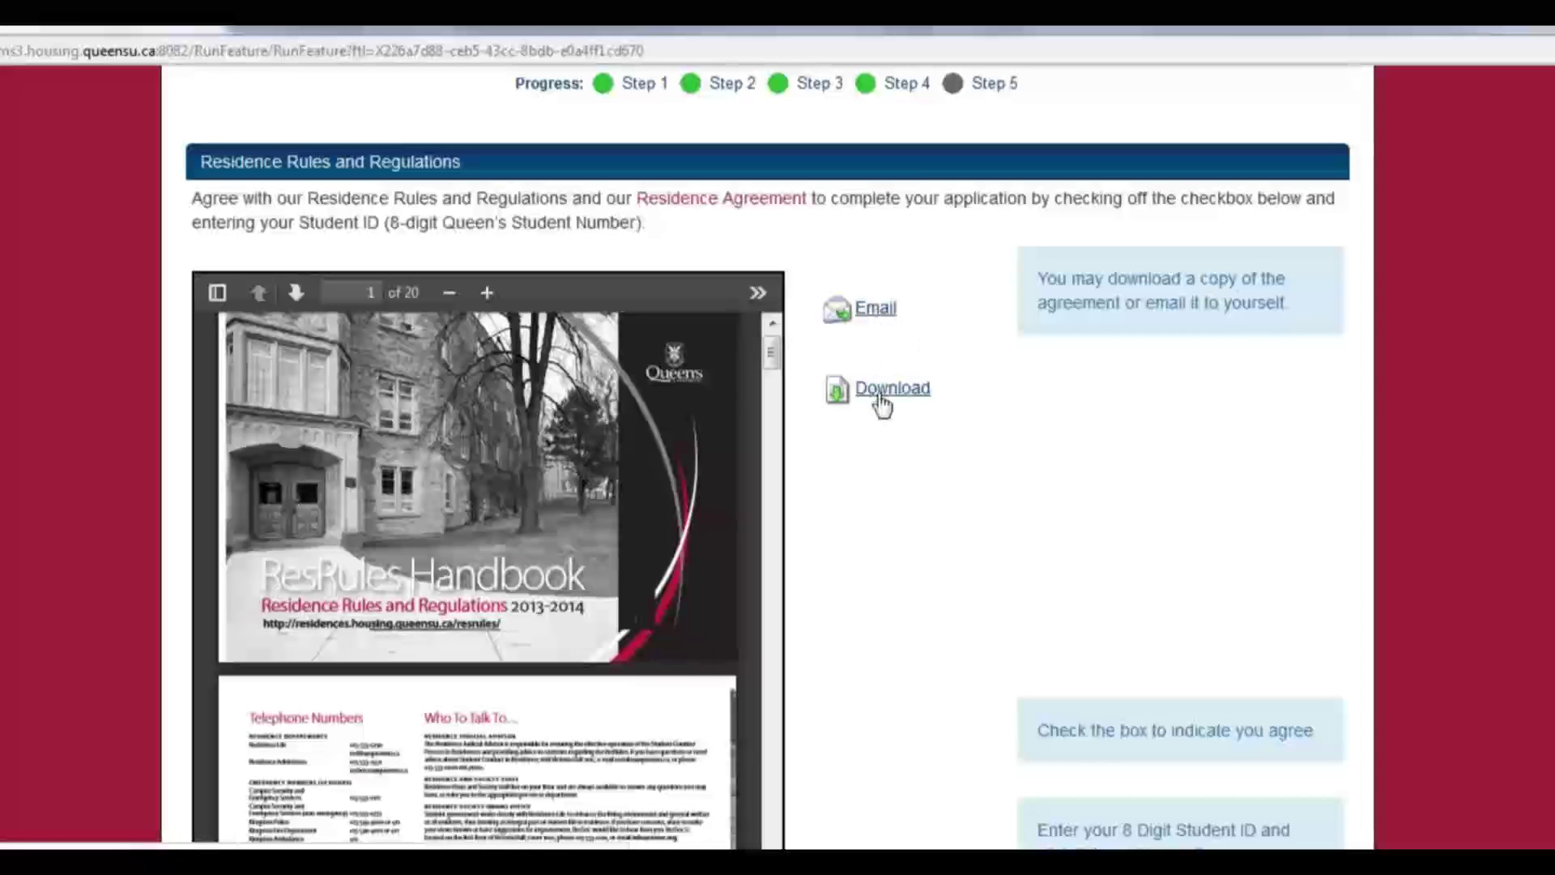
{"action": "scroll", "coordinate": [870, 408], "scroll_direction": "down", "scroll_amount": 2}
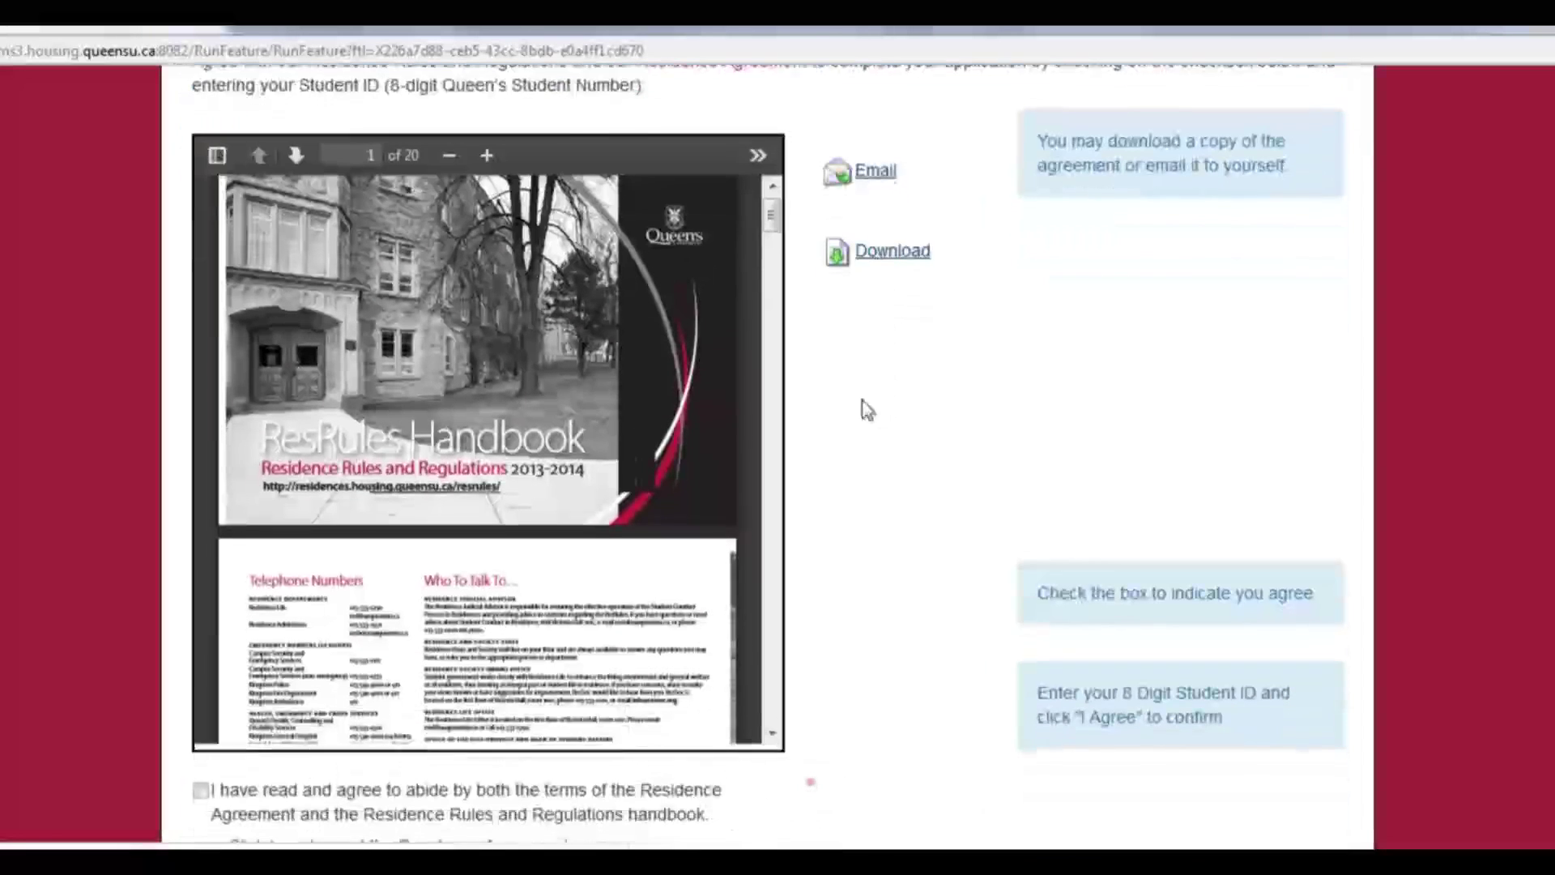
{"action": "scroll", "coordinate": [830, 405], "scroll_direction": "down", "scroll_amount": 6}
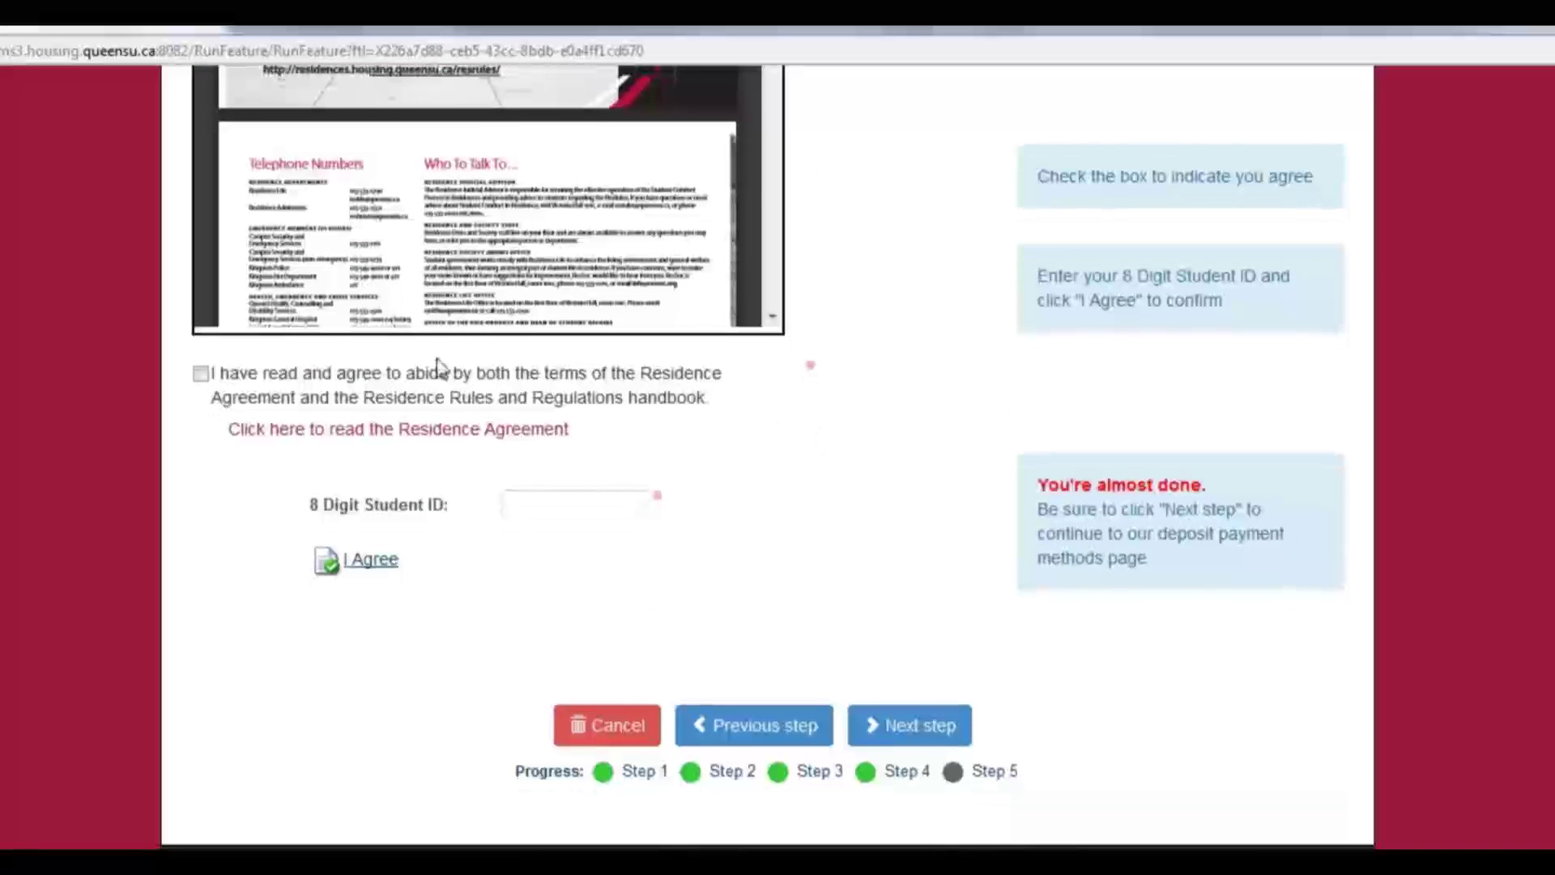
{"action": "left_click", "coordinate": [200, 374]}
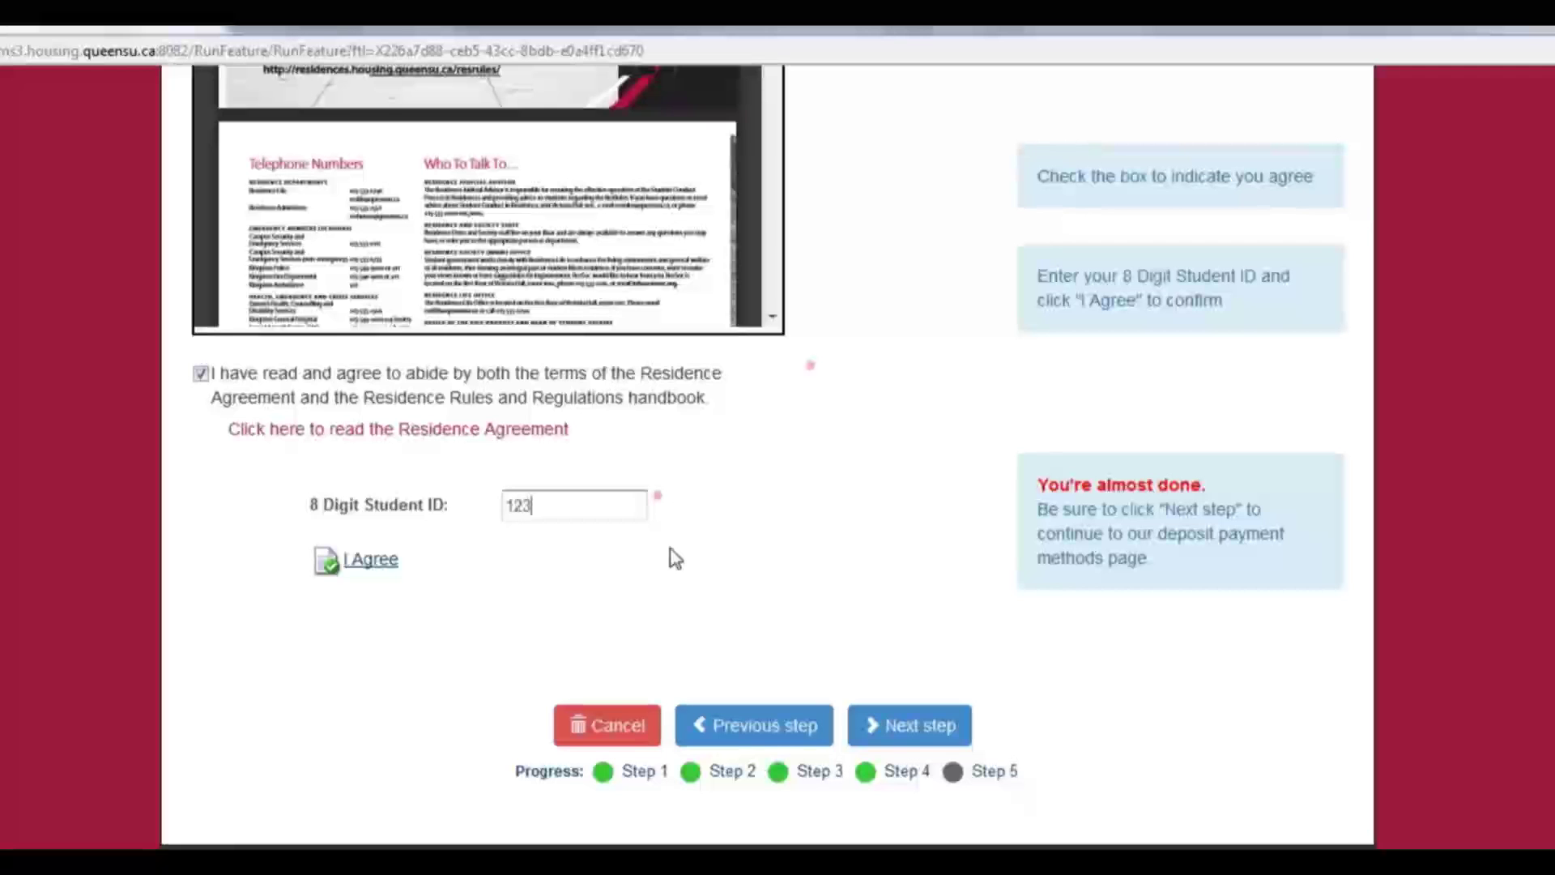
{"action": "type", "text": "12345678"}
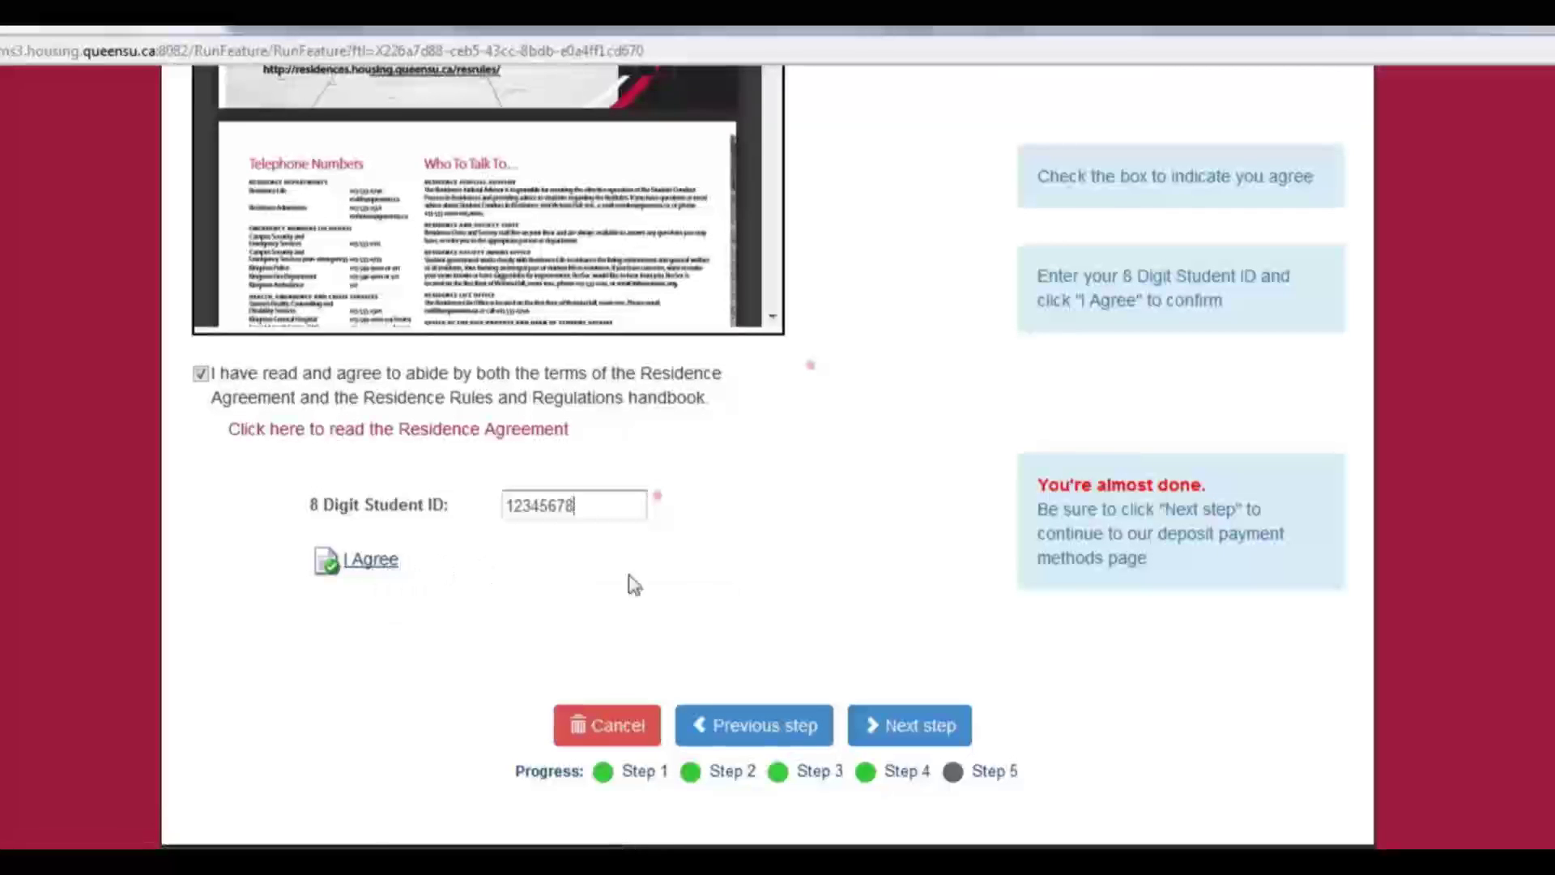
- Continue to the residence deposit payment information, then finish the application and return to the home page
{"action": "left_click", "coordinate": [918, 726]}
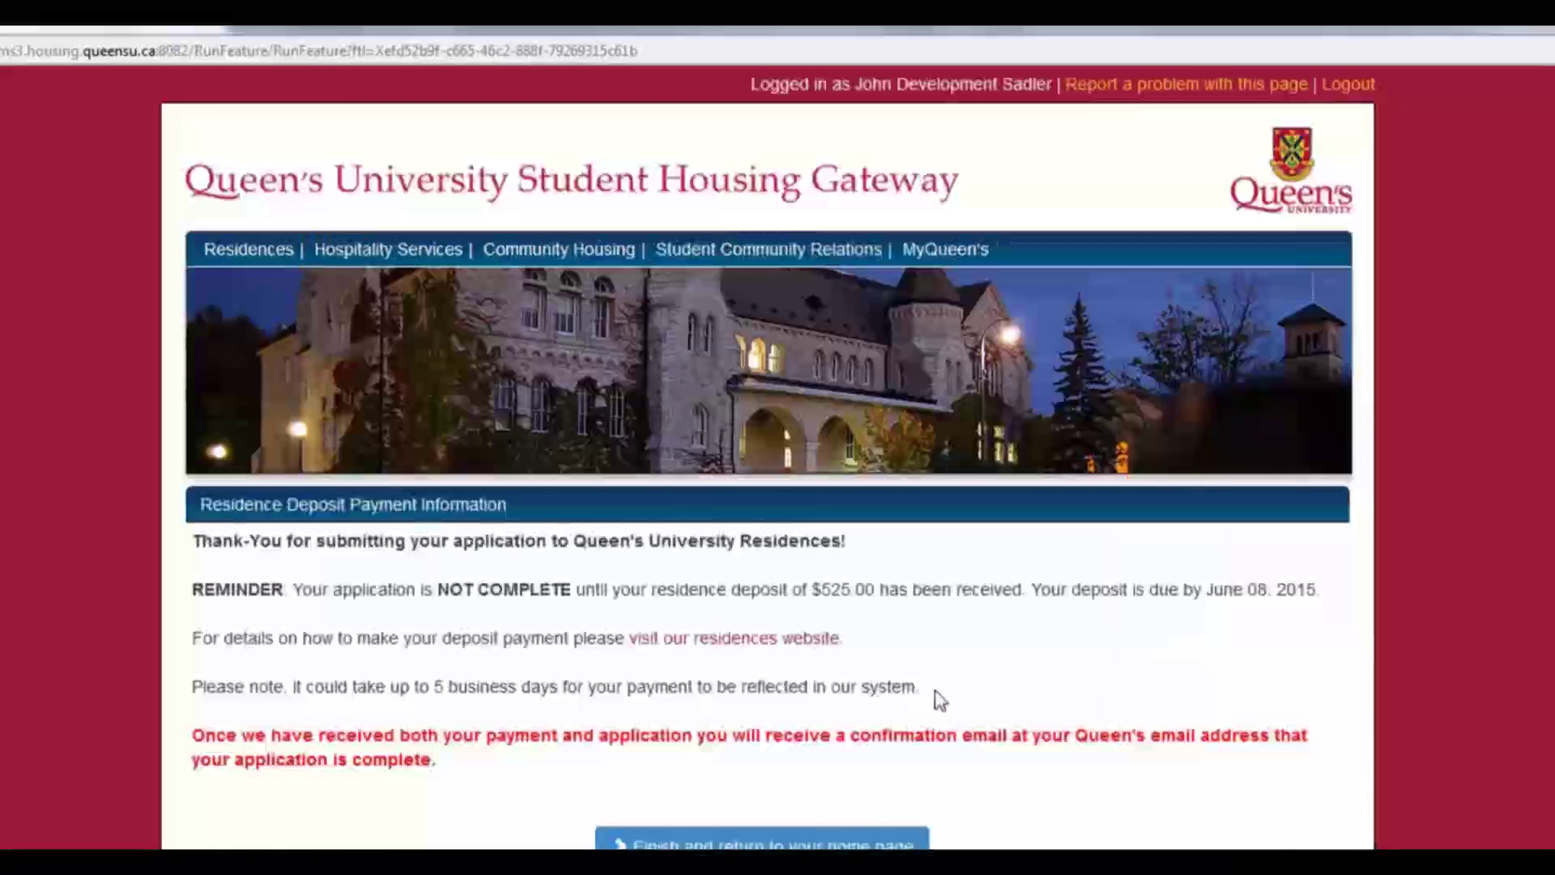
{"action": "scroll", "coordinate": [1029, 681], "scroll_direction": "down", "scroll_amount": 2}
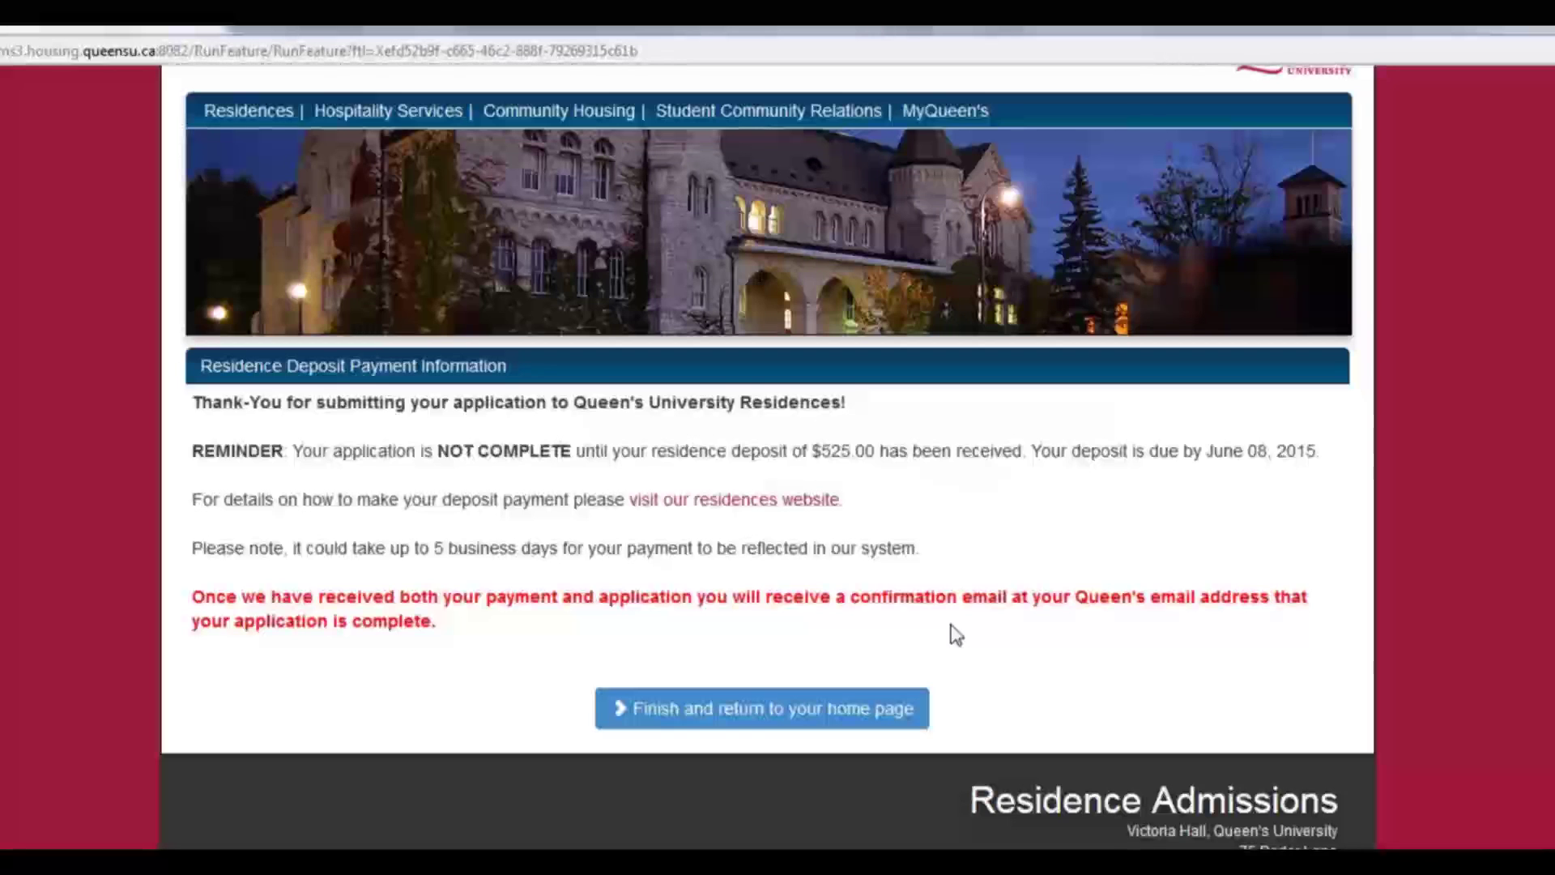
{"action": "left_click", "coordinate": [720, 717]}
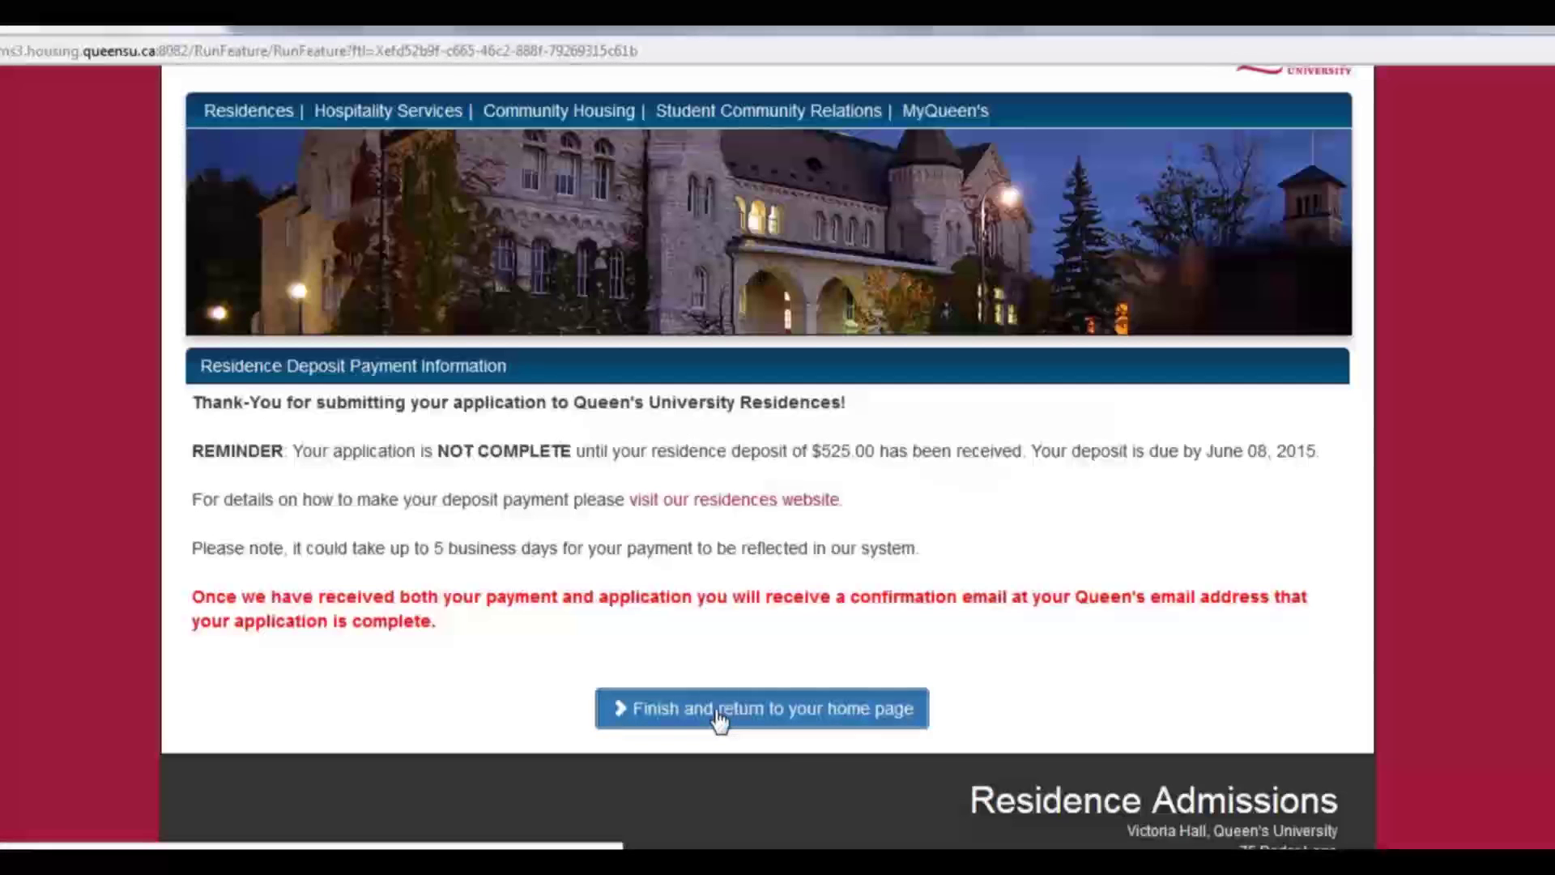